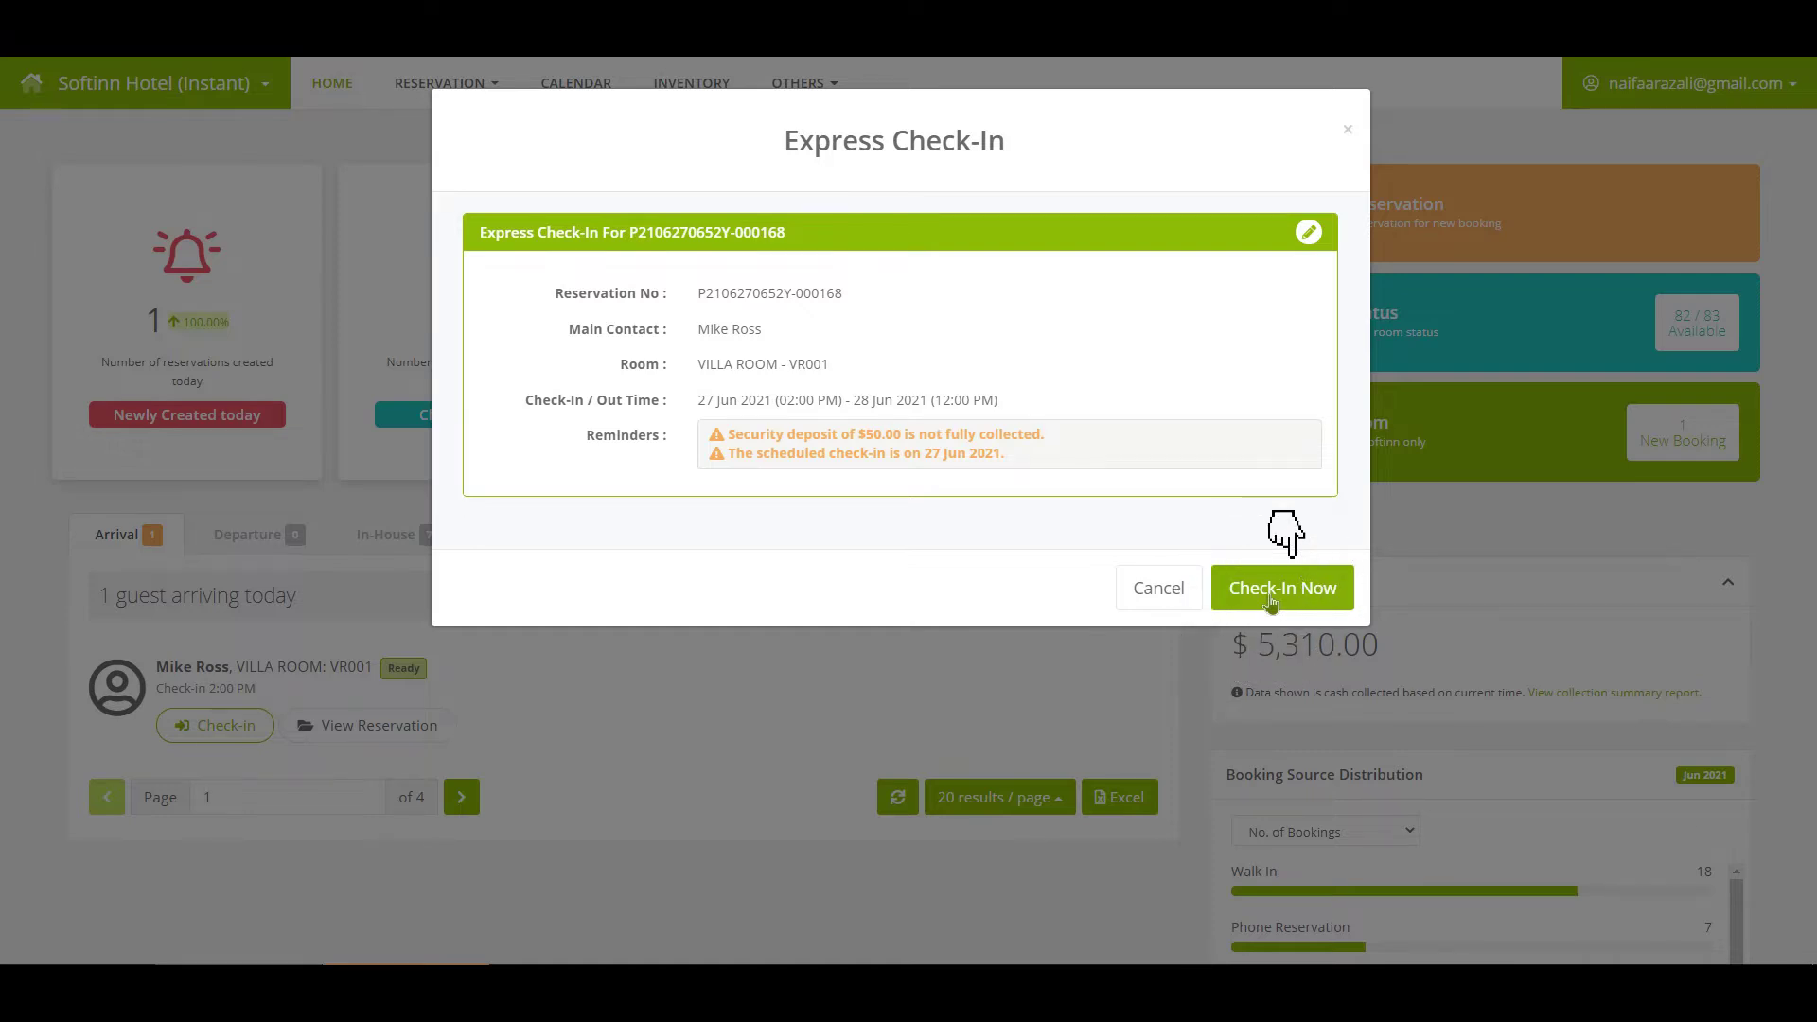
Leave the express check-in unconfirmed and open the detailed check-in page for the VILLA ROOM VR001 reservation
click(1271, 602)
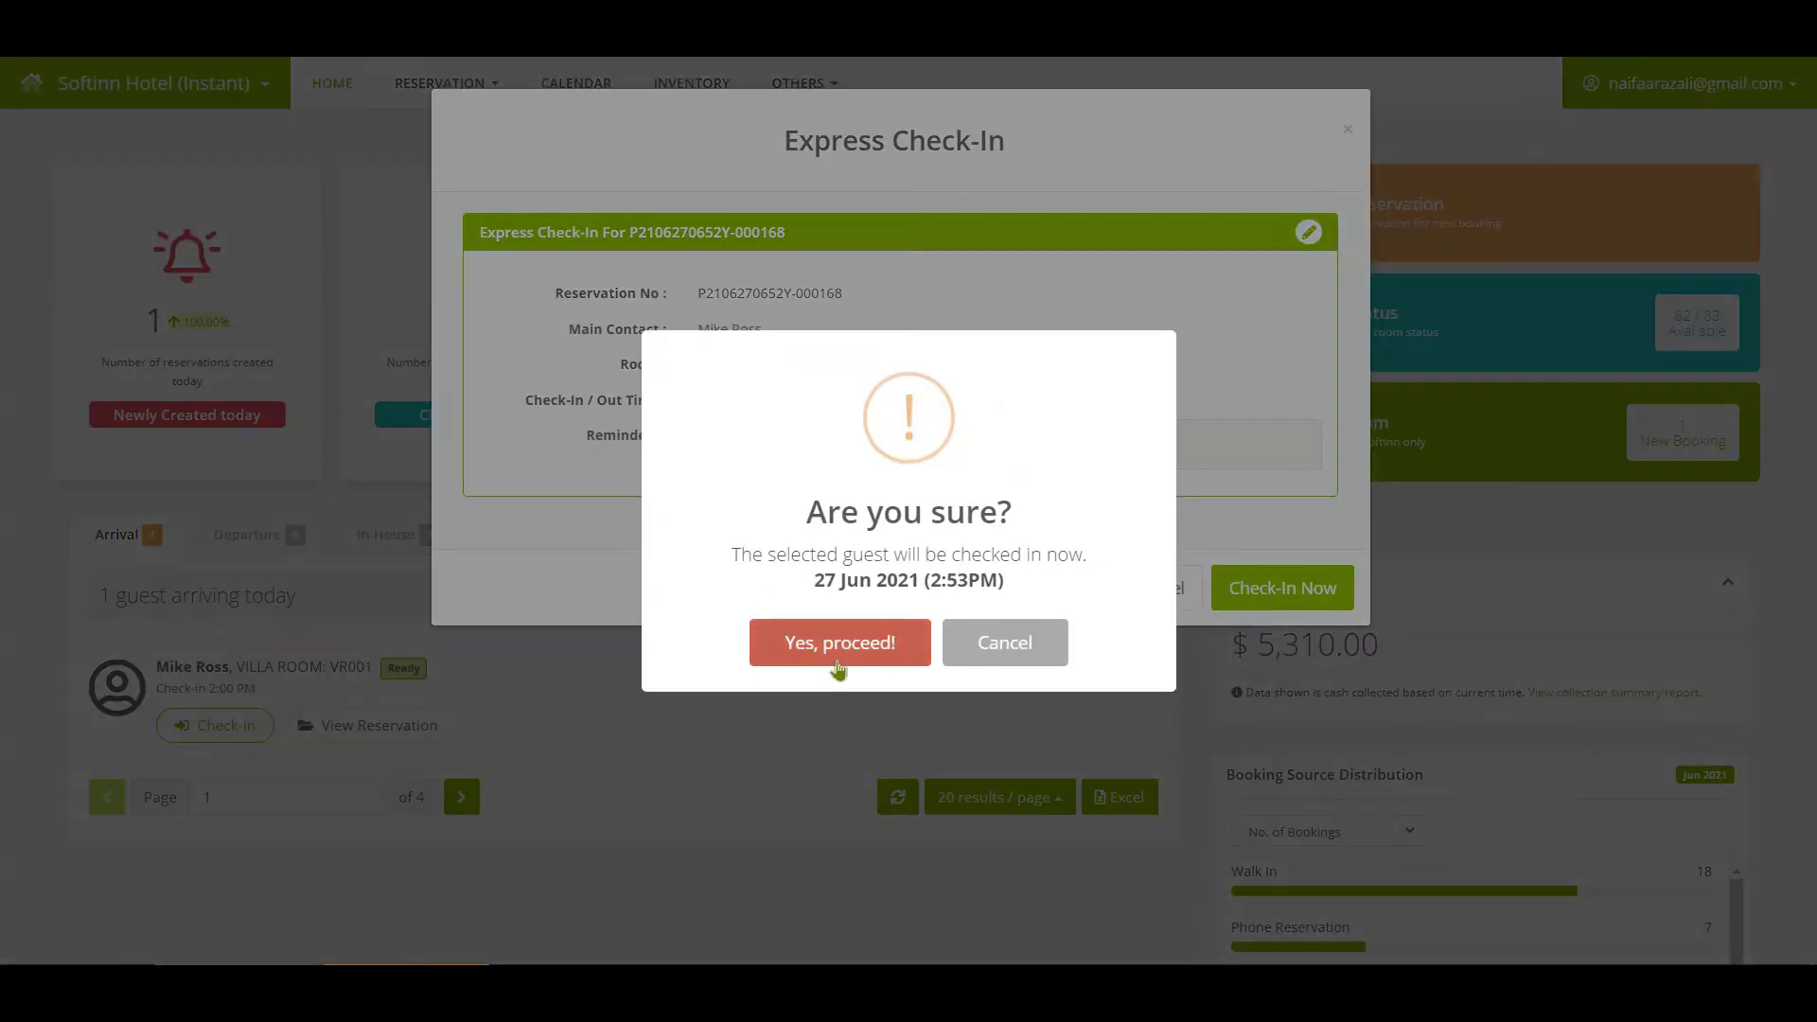
click(1060, 643)
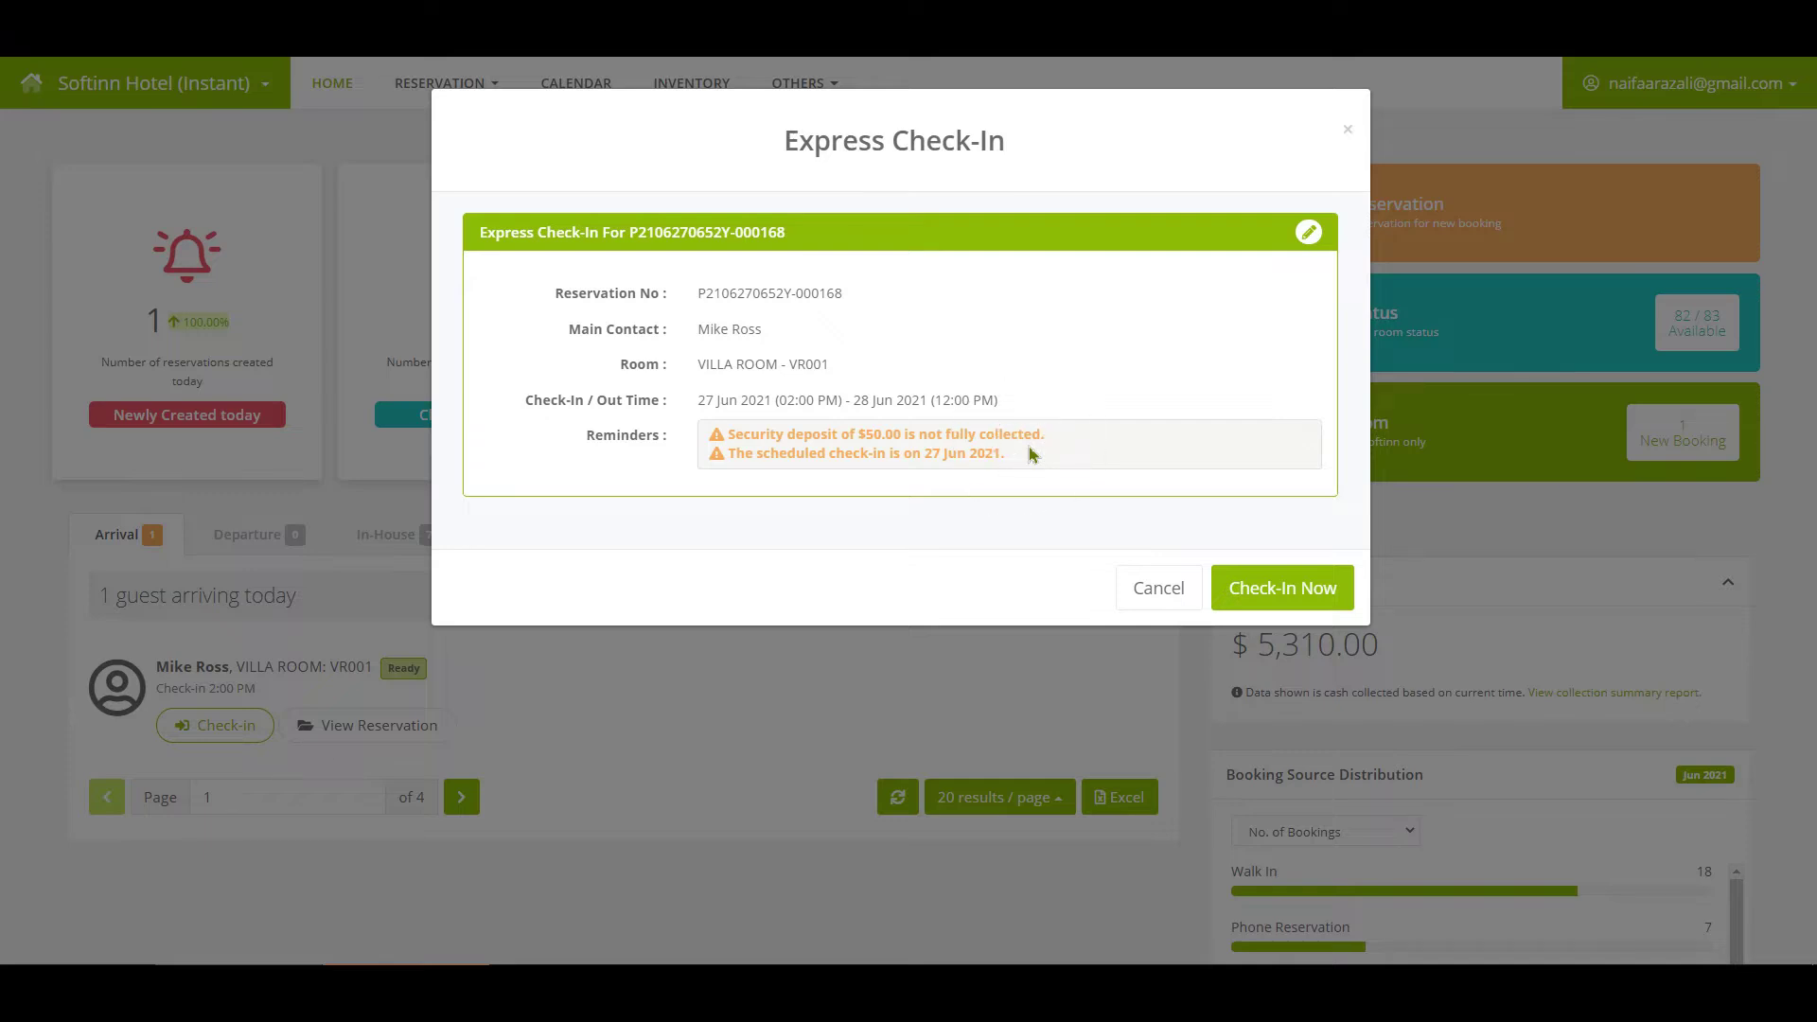
click(1312, 242)
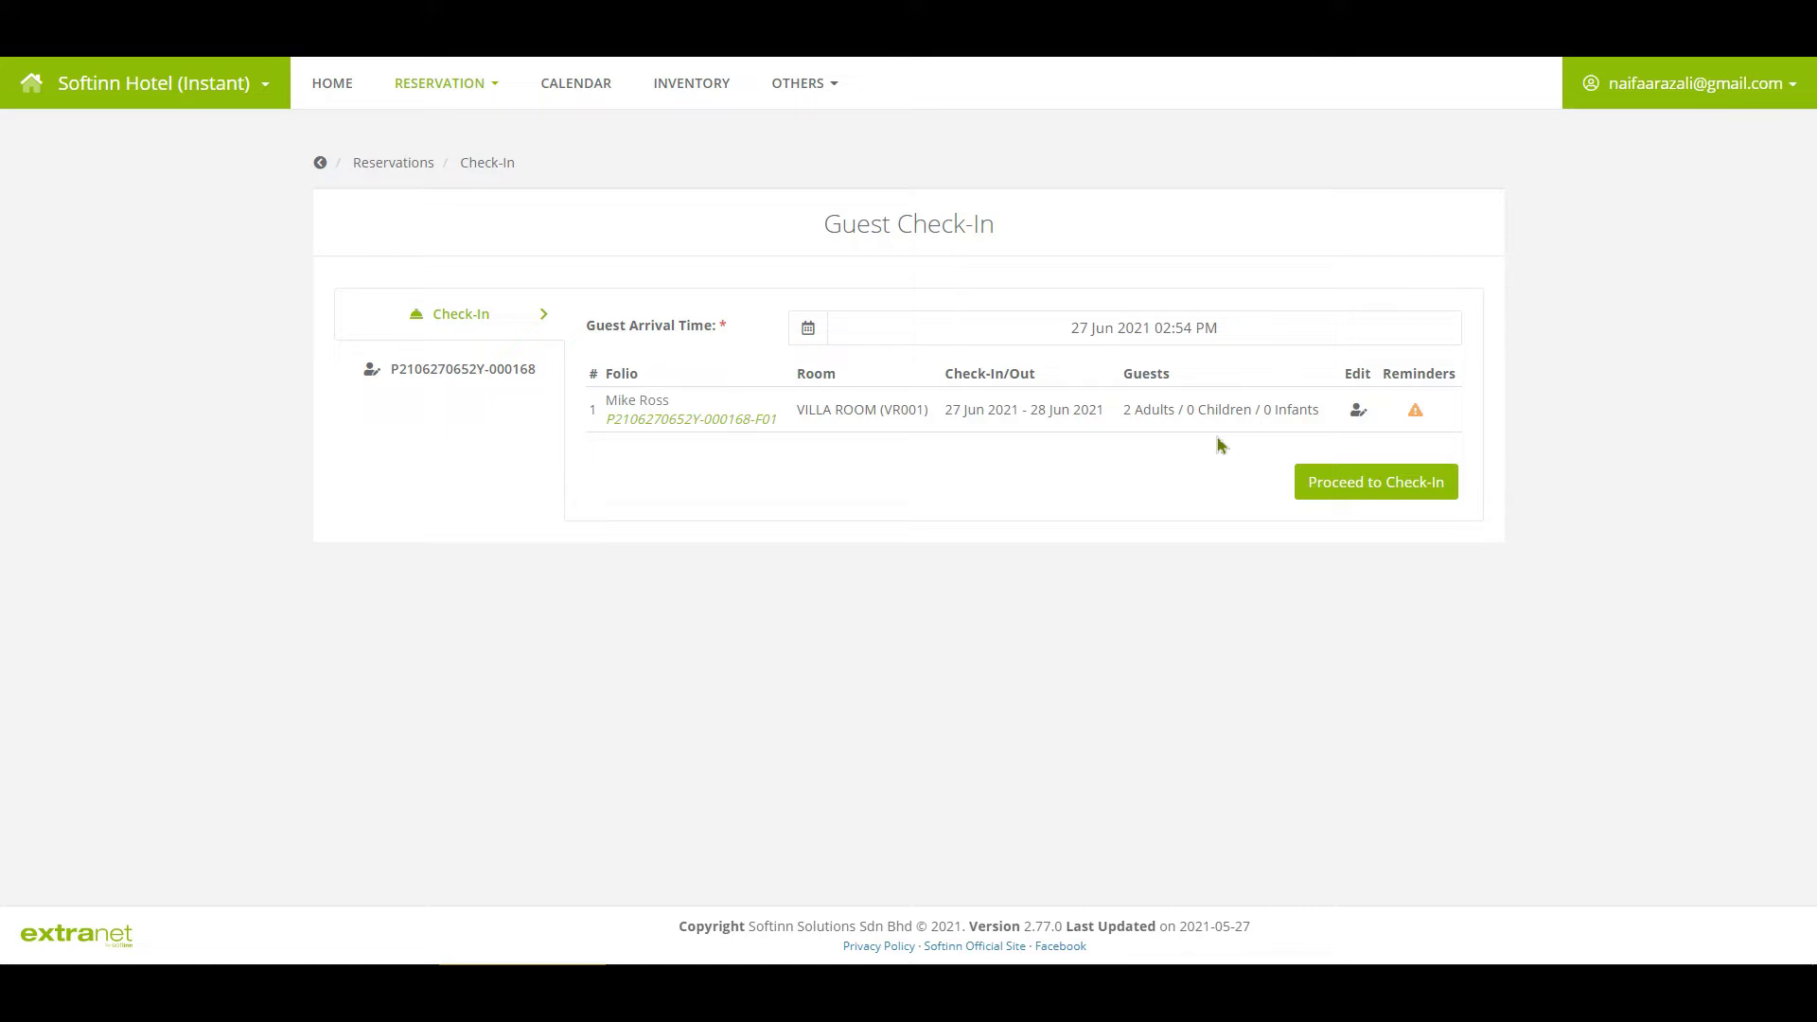
Open the VR001 folio's guest details and set its guest count to 3 adults
mouse_move(1419, 416)
mouse_move(1358, 417)
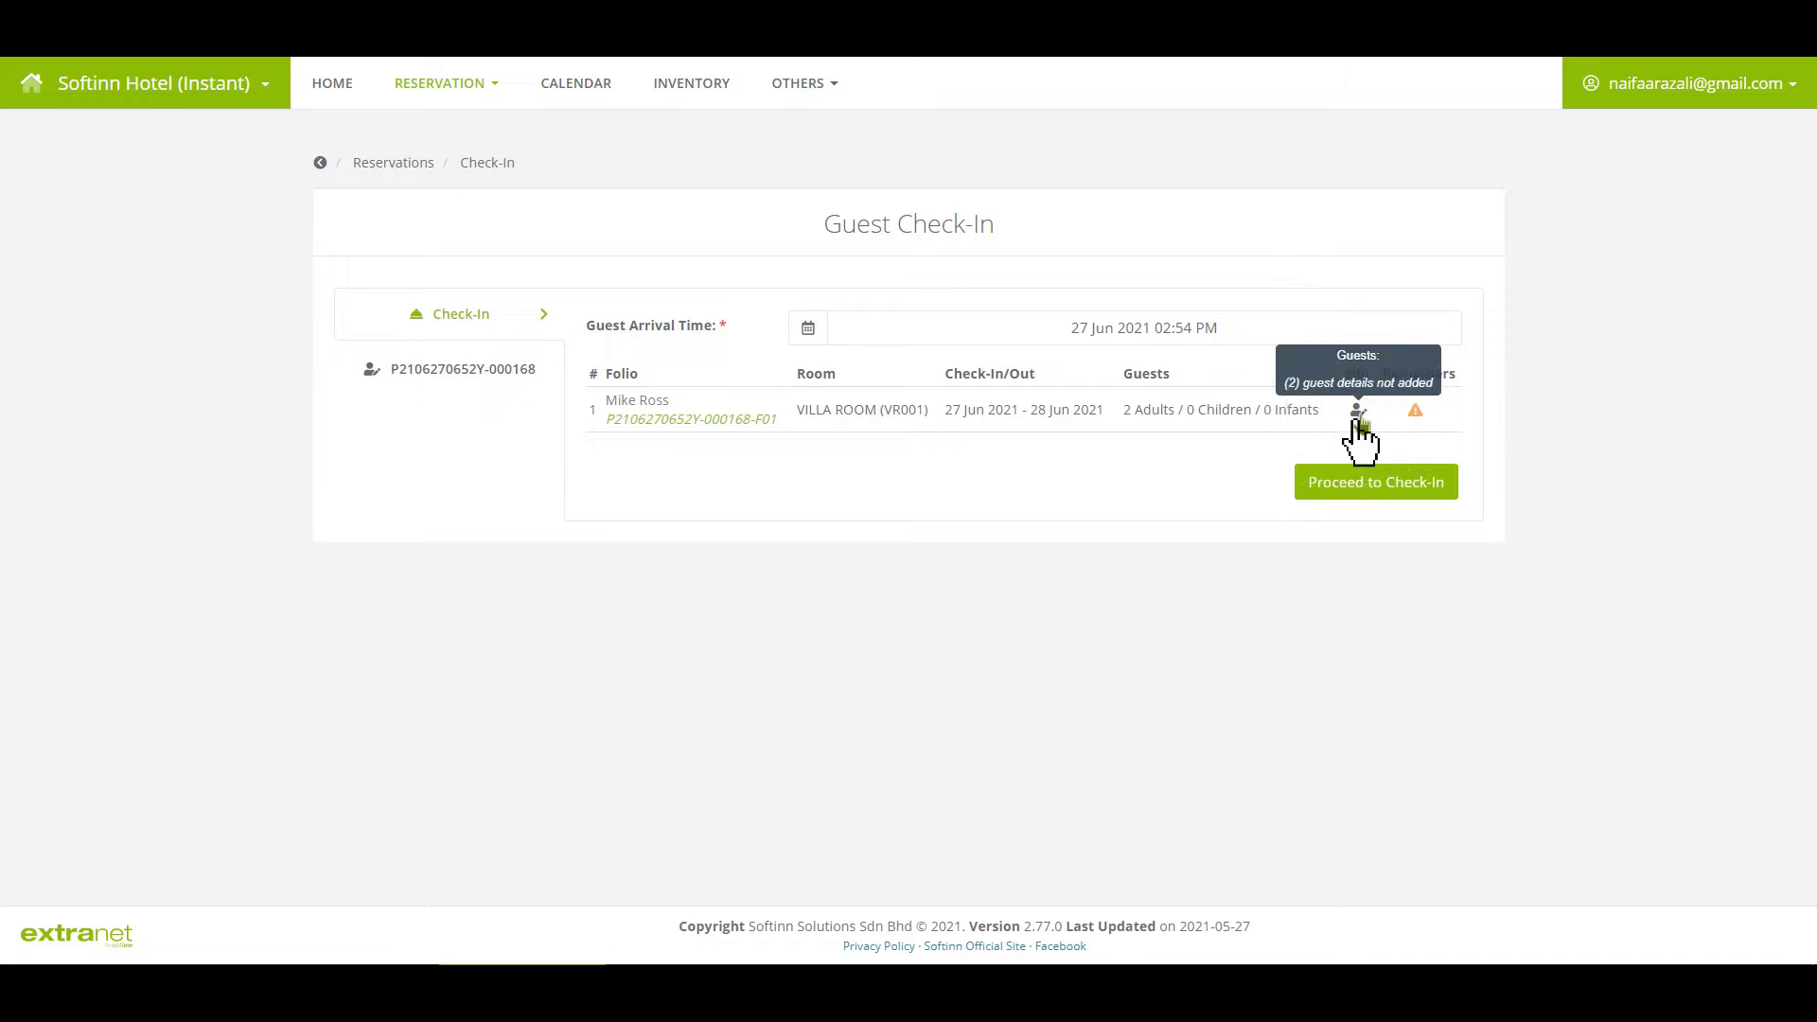
click(1357, 417)
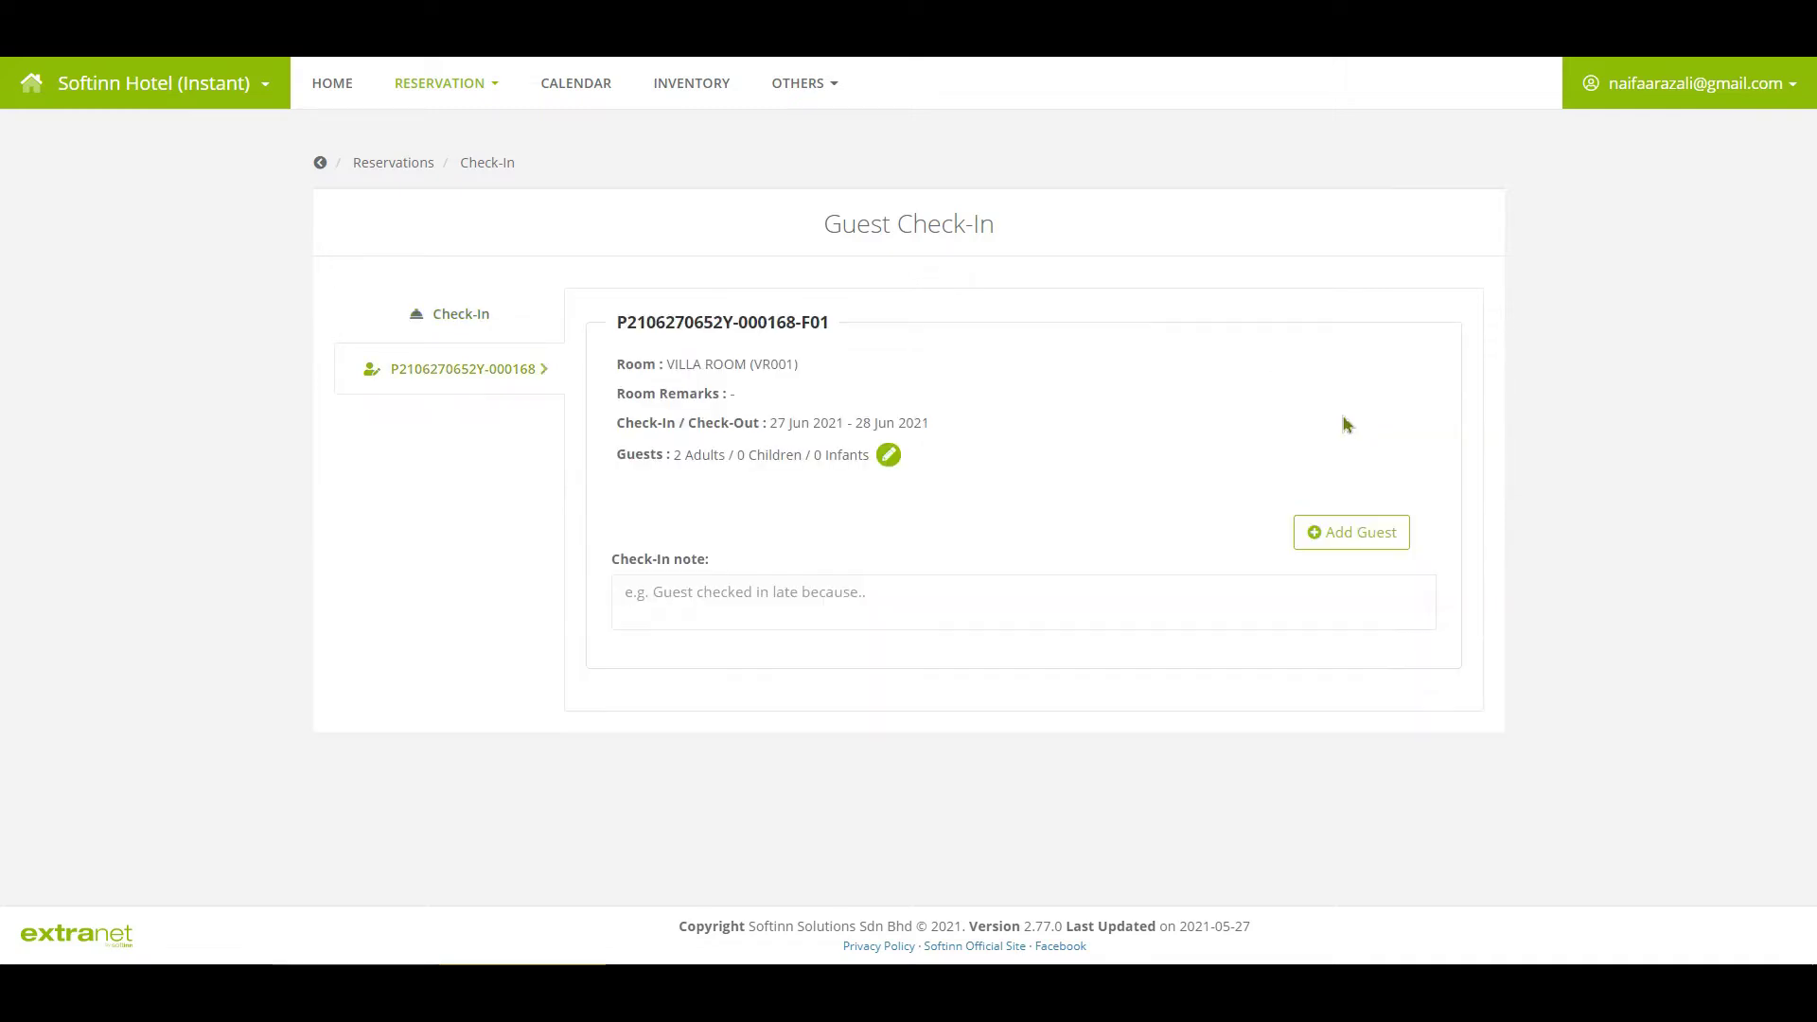
click(895, 457)
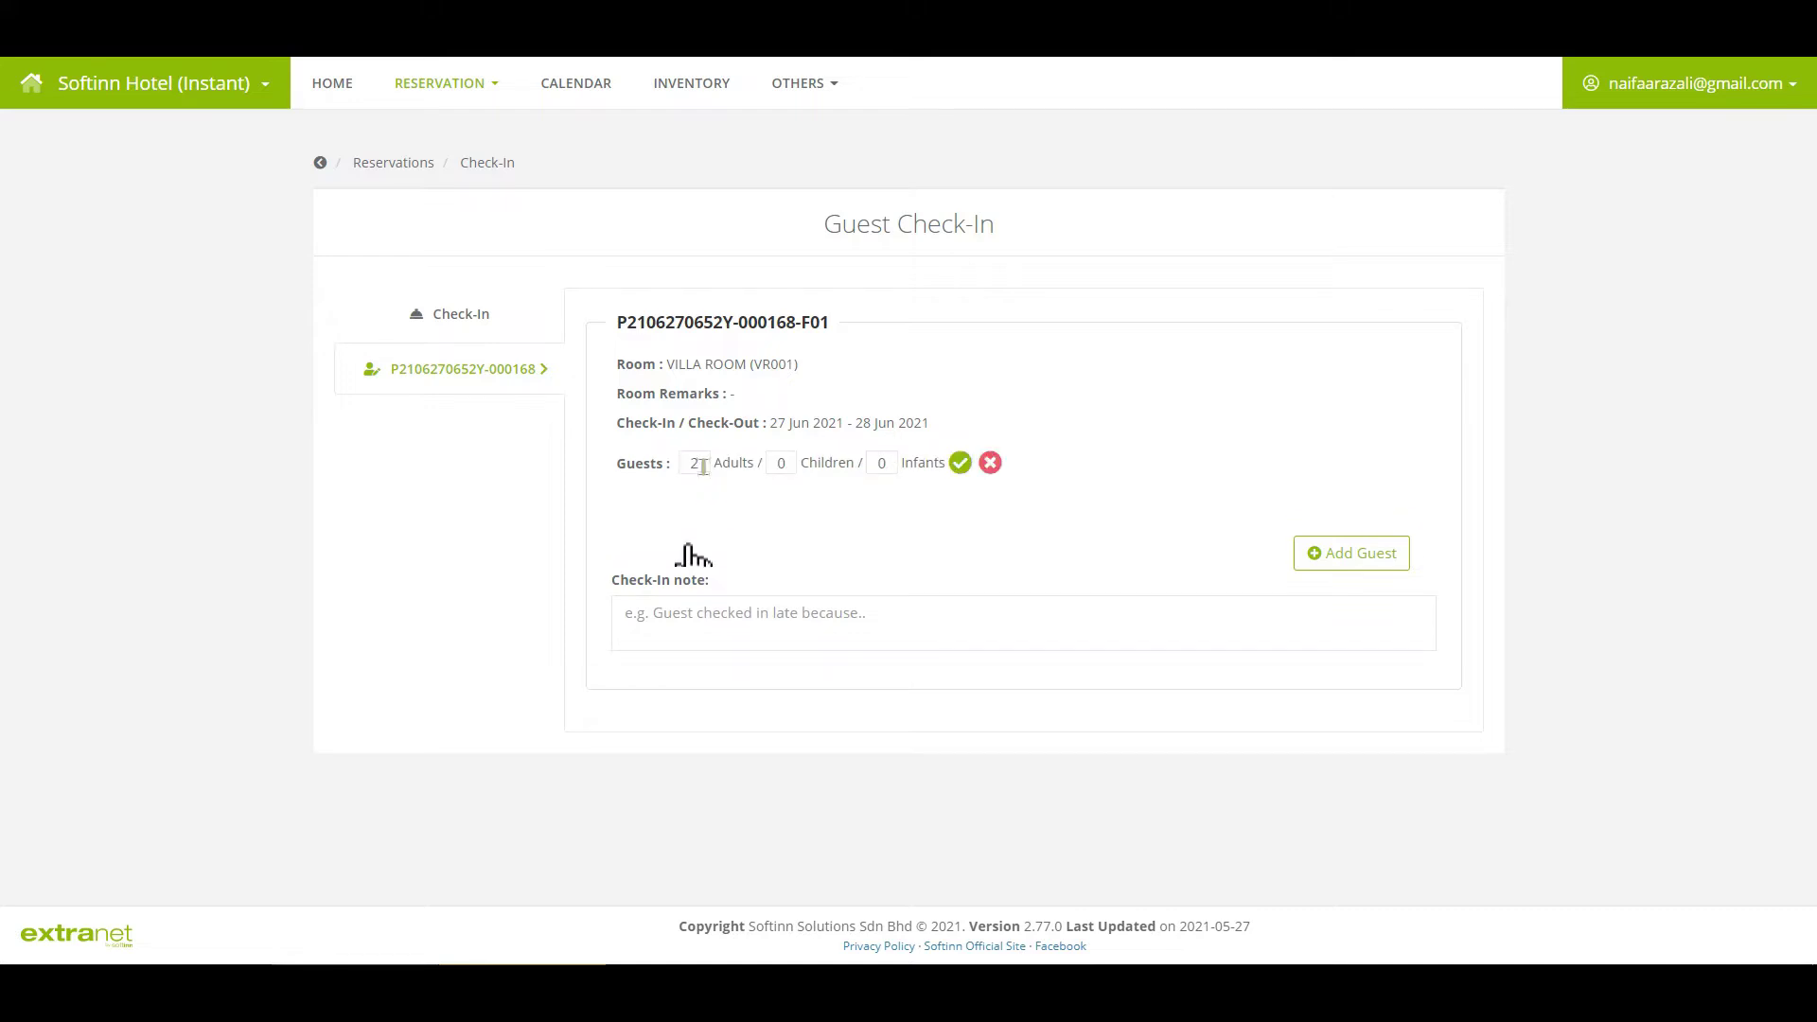
double_click(685, 463)
text(3)
click(955, 468)
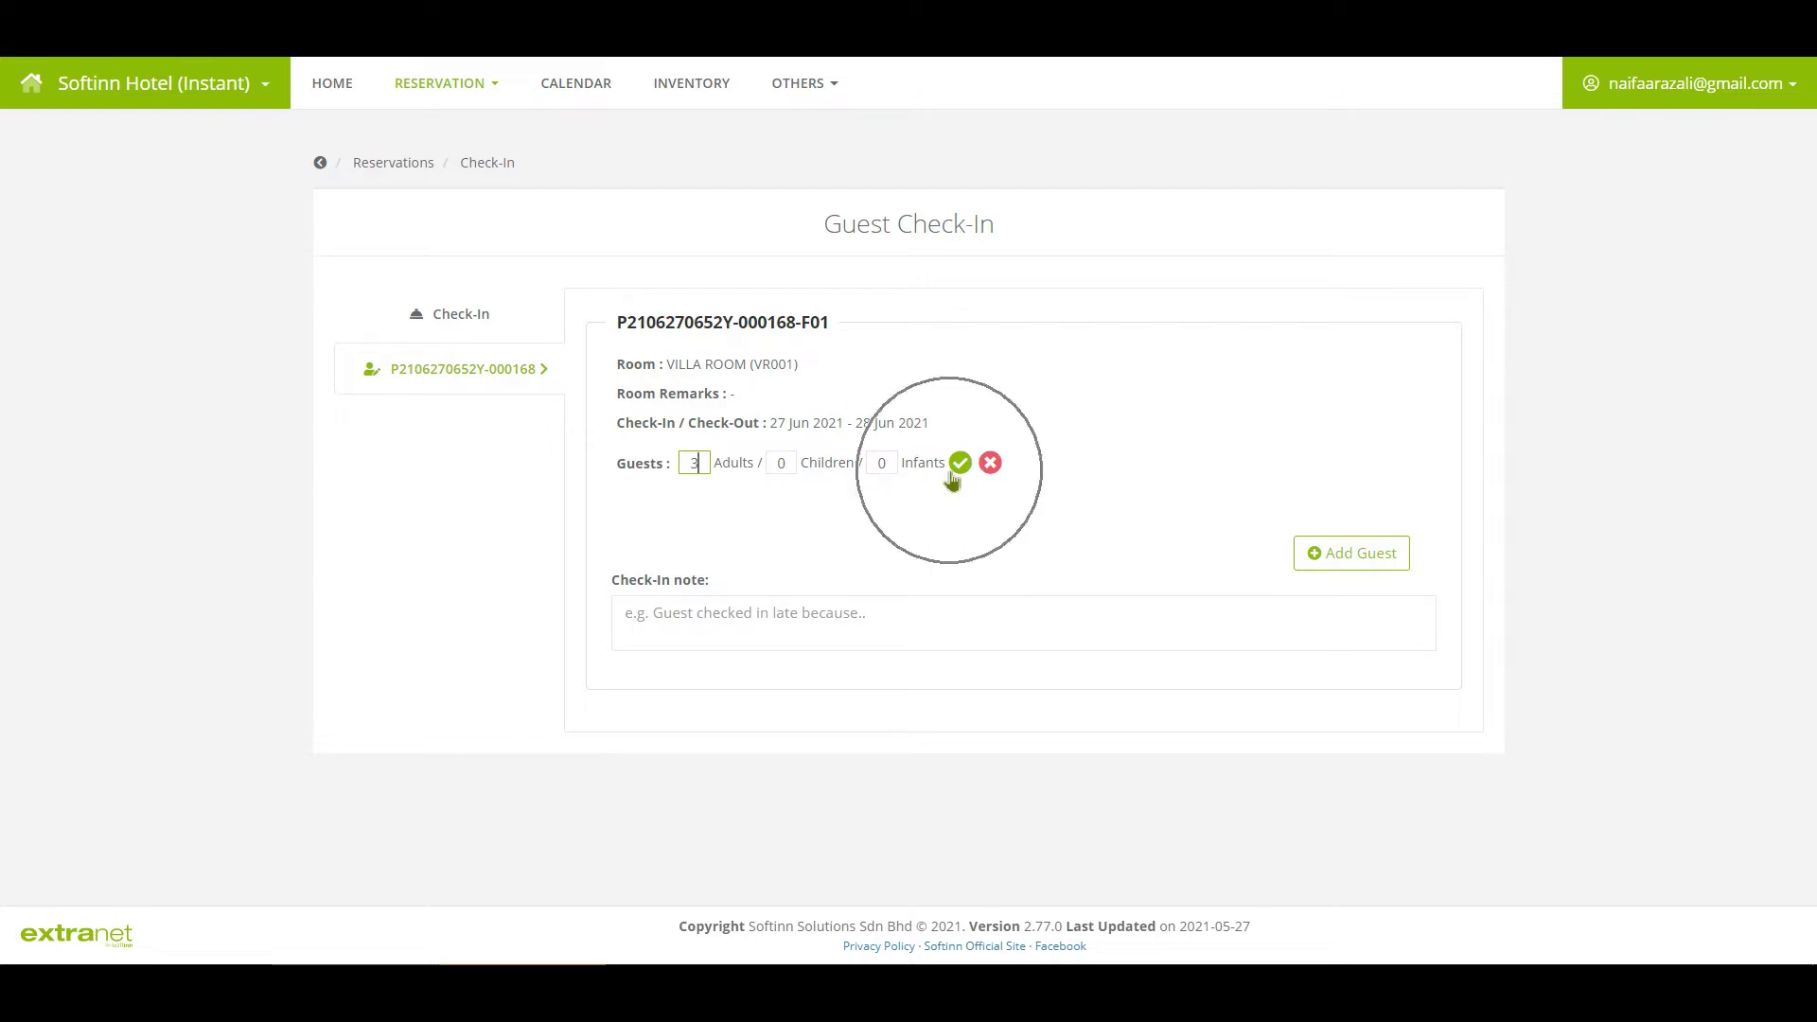
Add the main contact and two more guests to the VR001 folio, and return to the check-in overview
click(1371, 530)
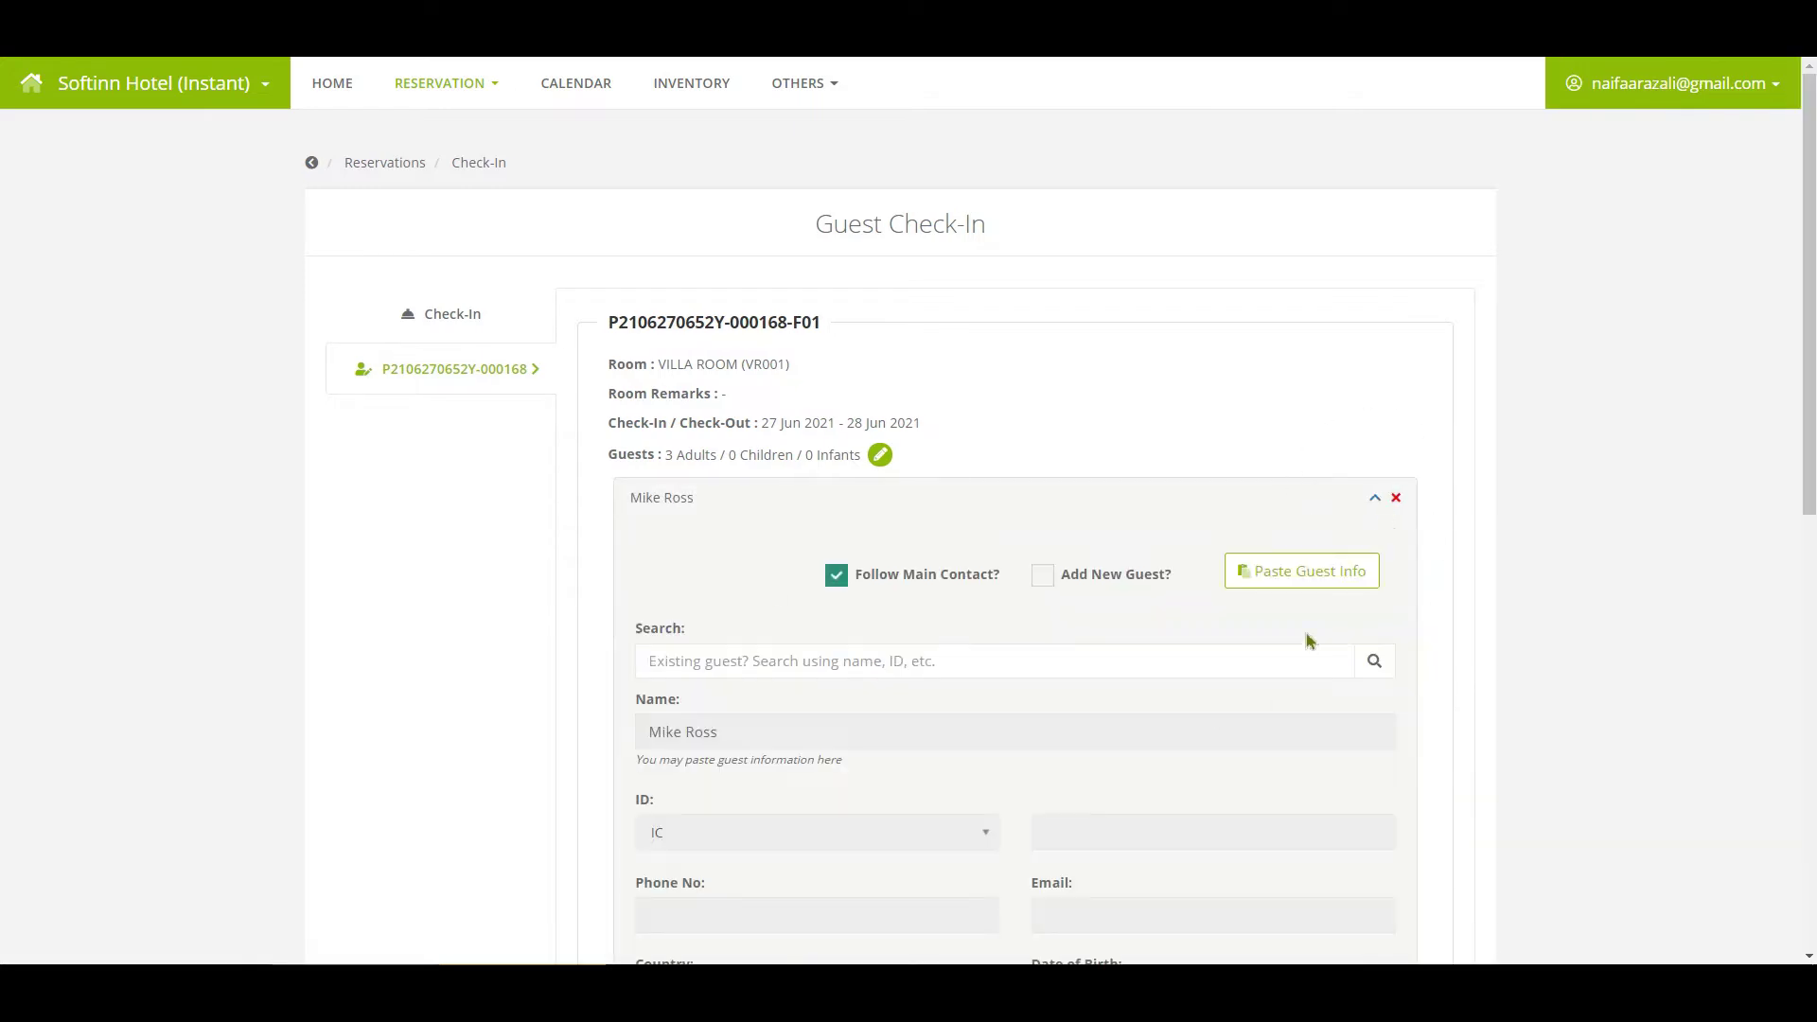
click(1296, 579)
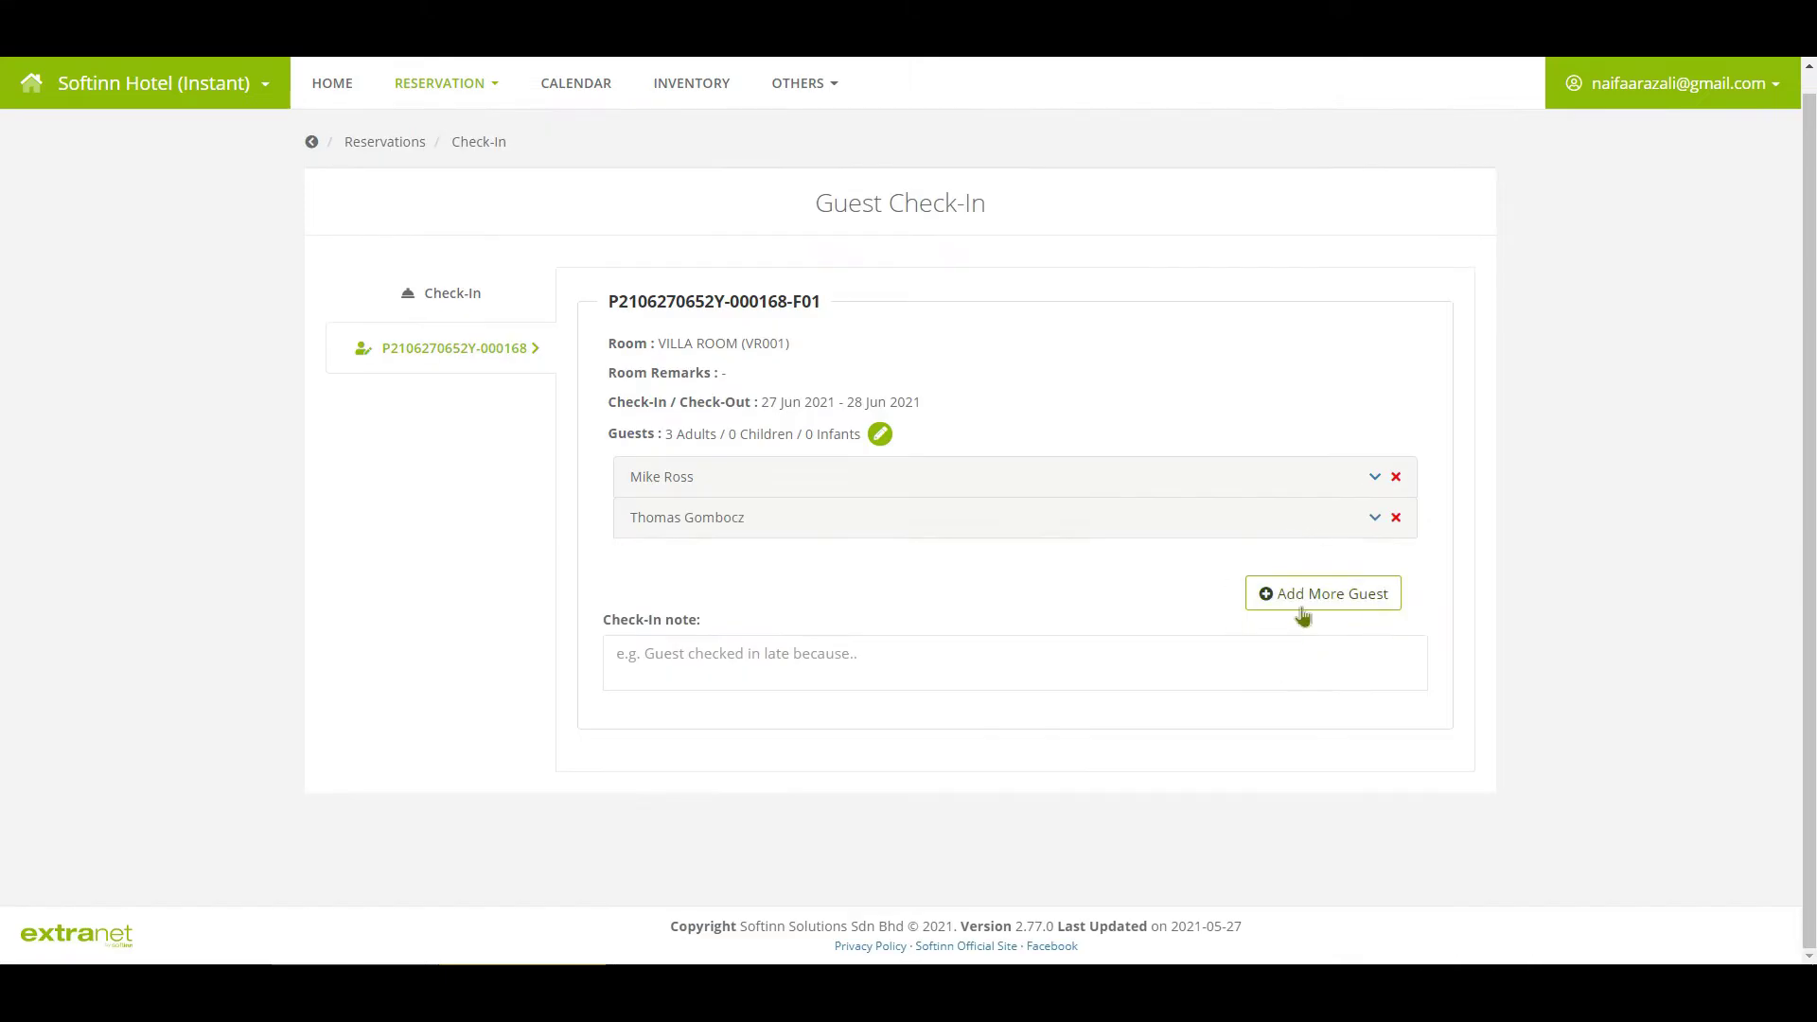
click(1306, 596)
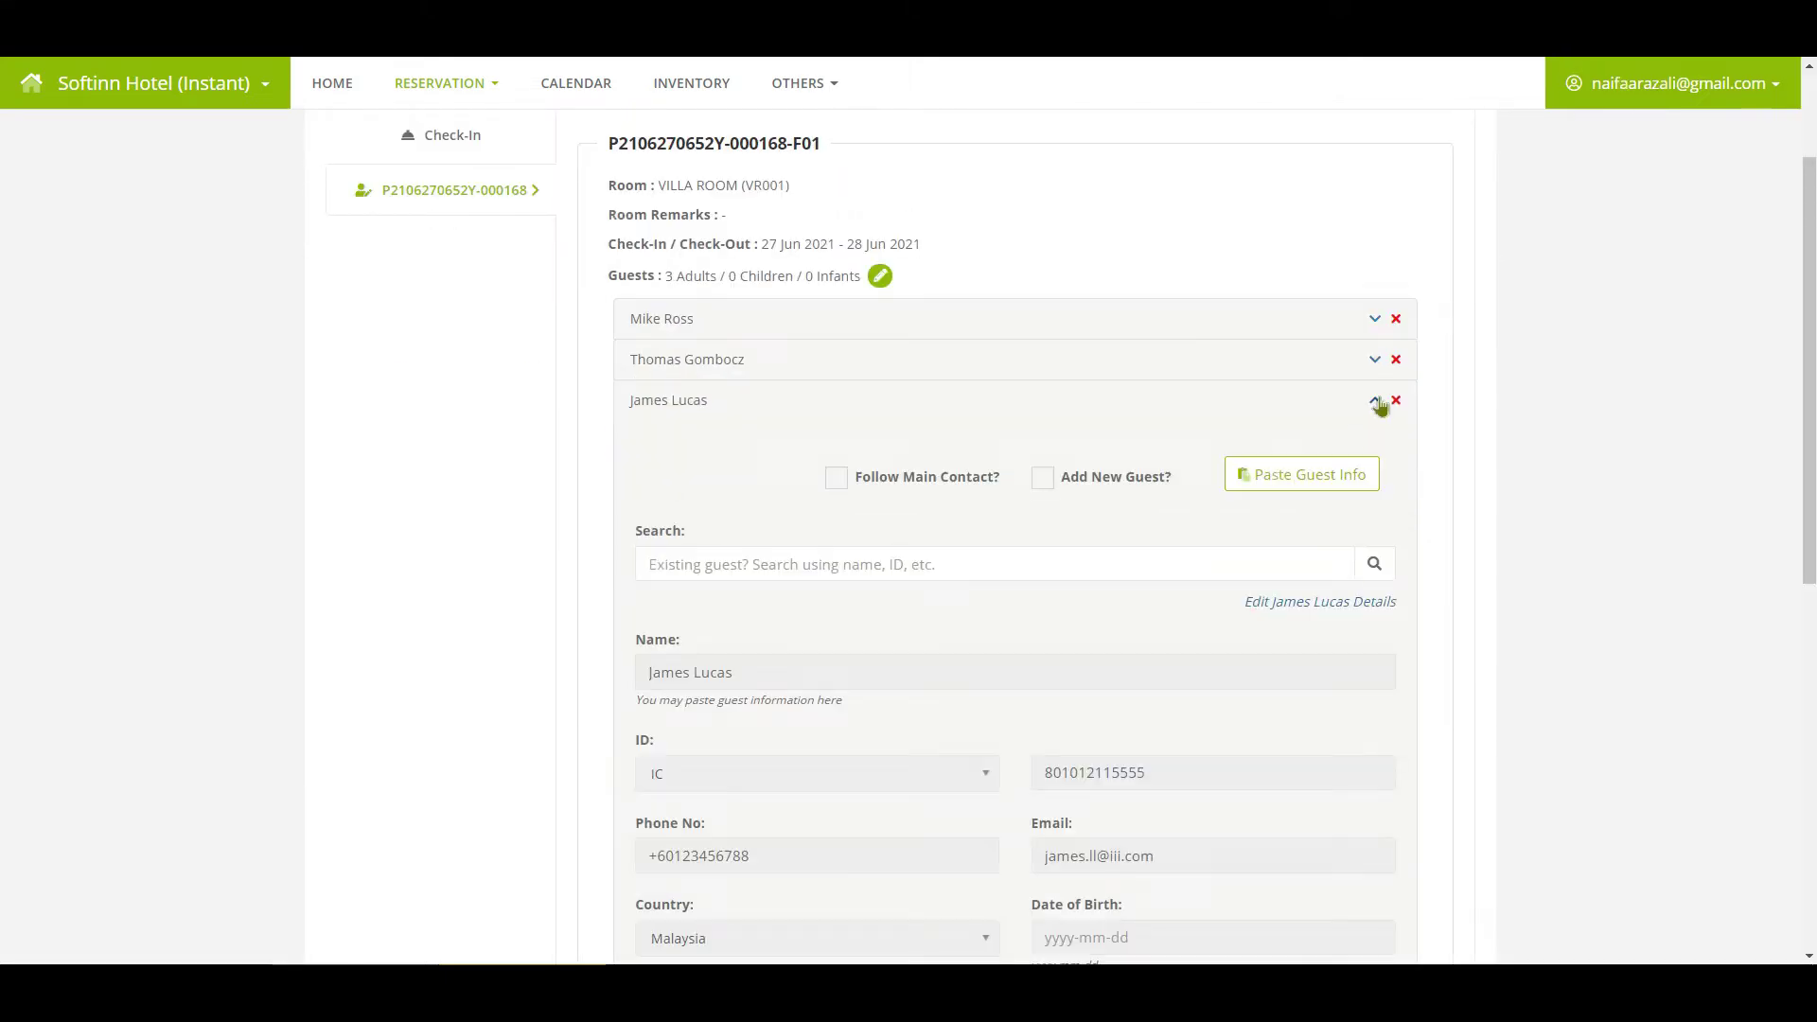
click(438, 313)
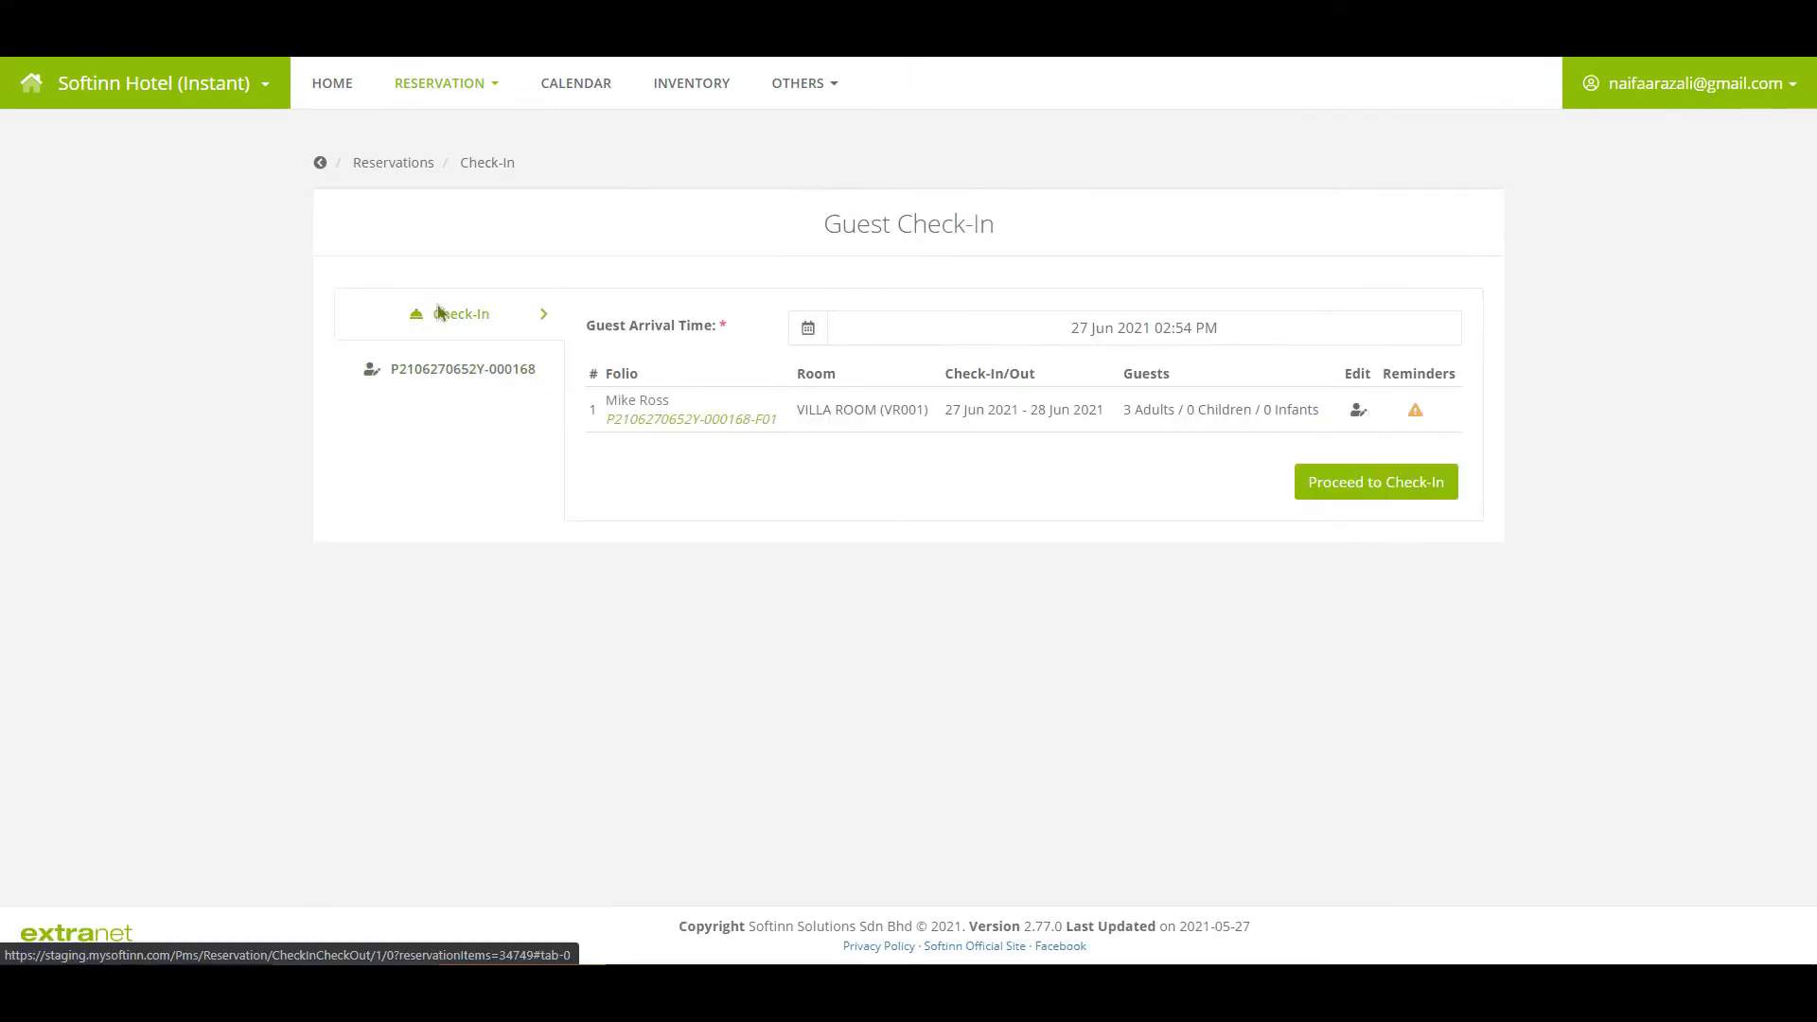
Check the VR001 folio's reminder and its folio link on the check-in overview
click(450, 339)
click(450, 339)
click(1416, 412)
click(1417, 413)
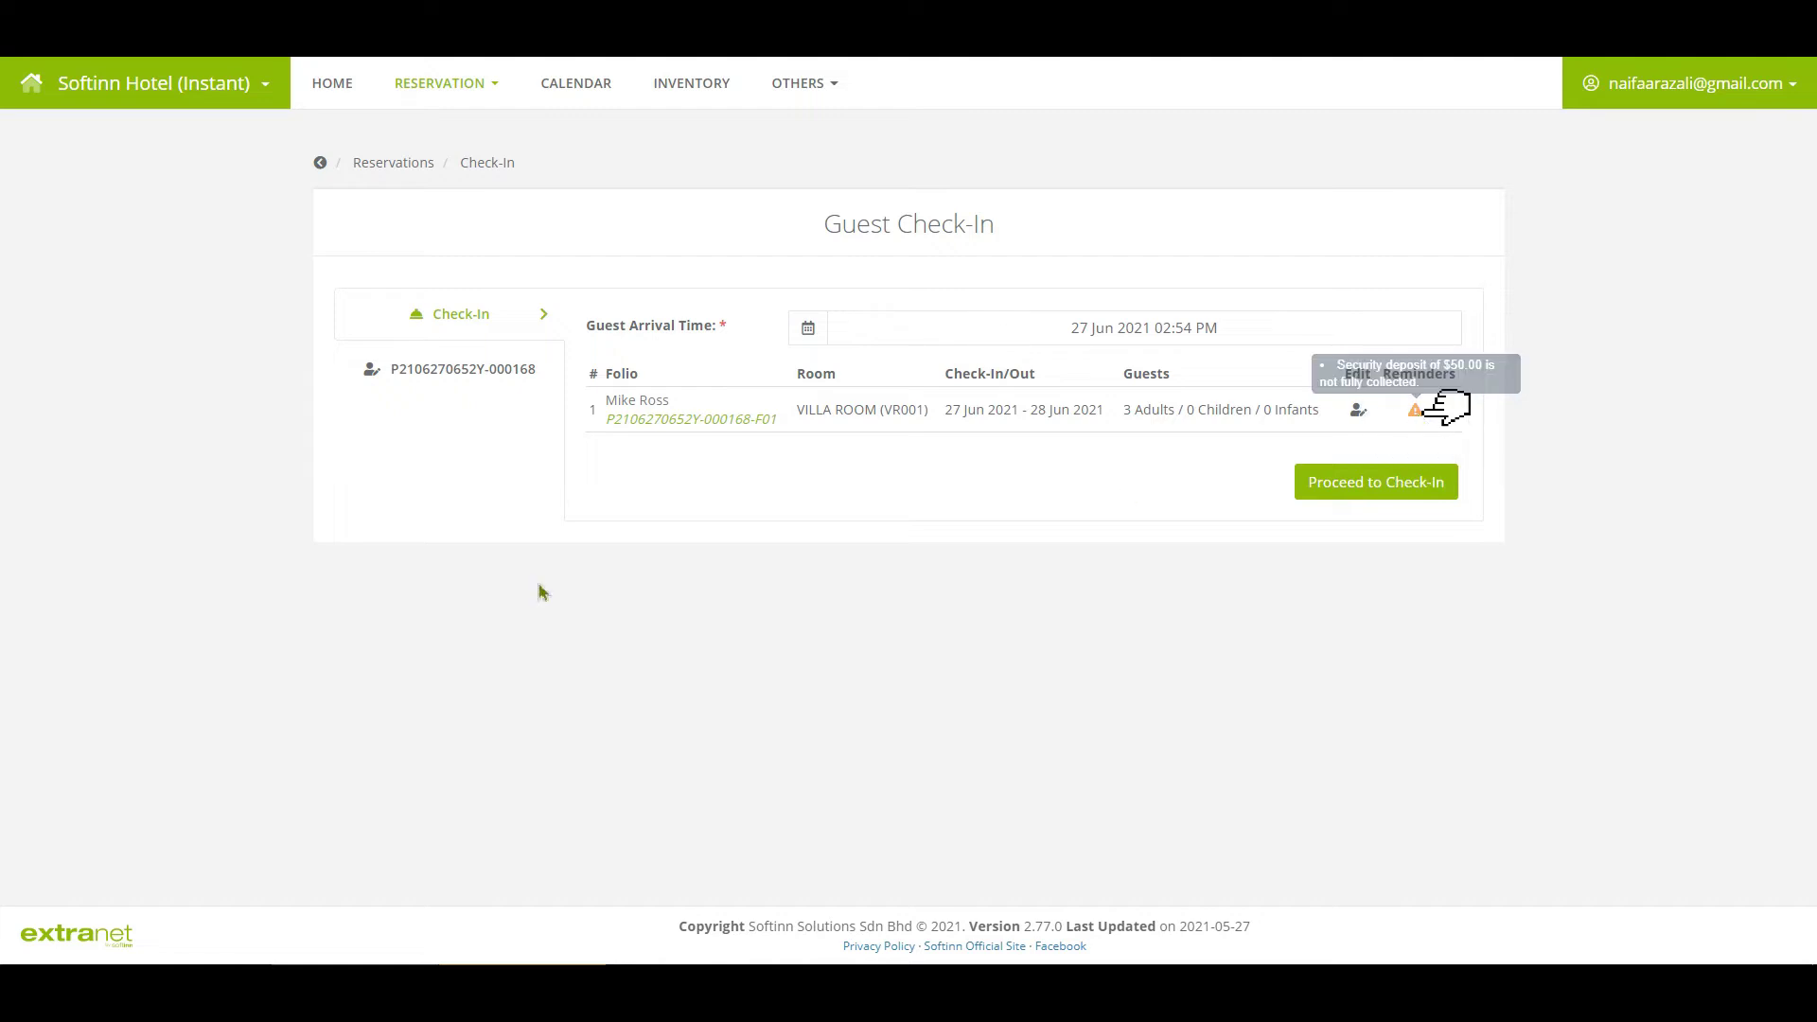
click(652, 426)
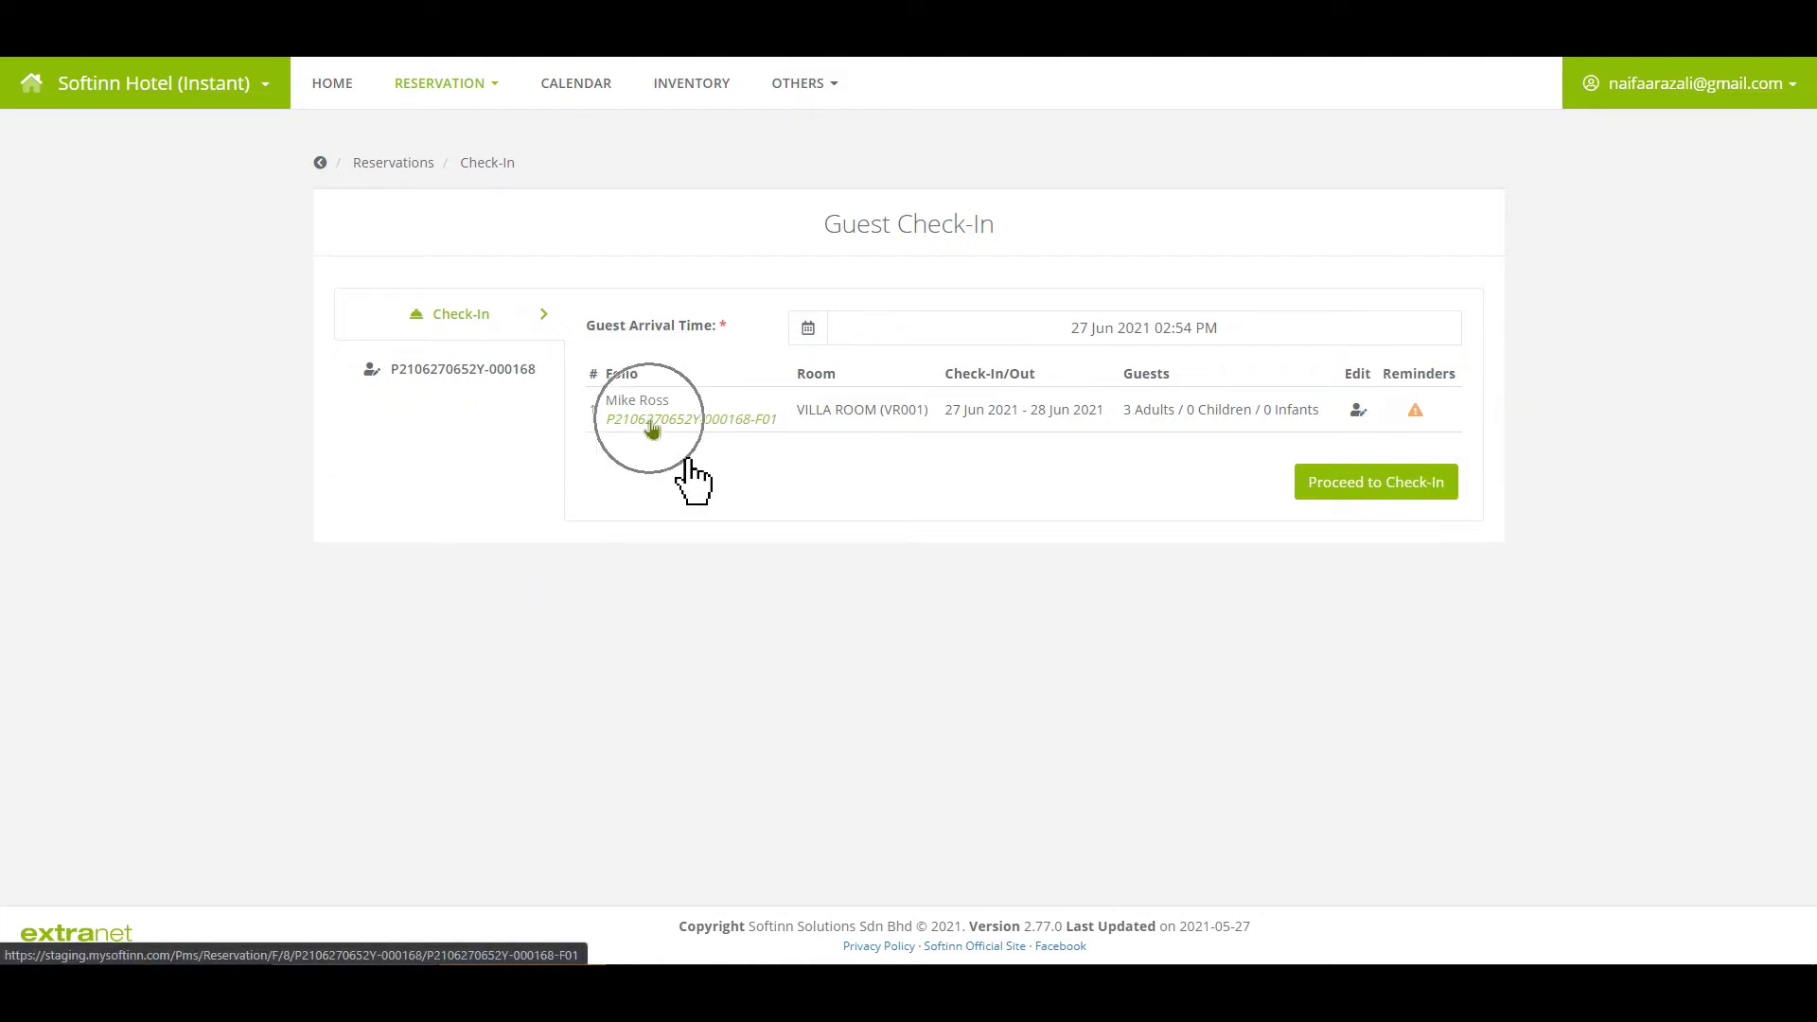
click(650, 422)
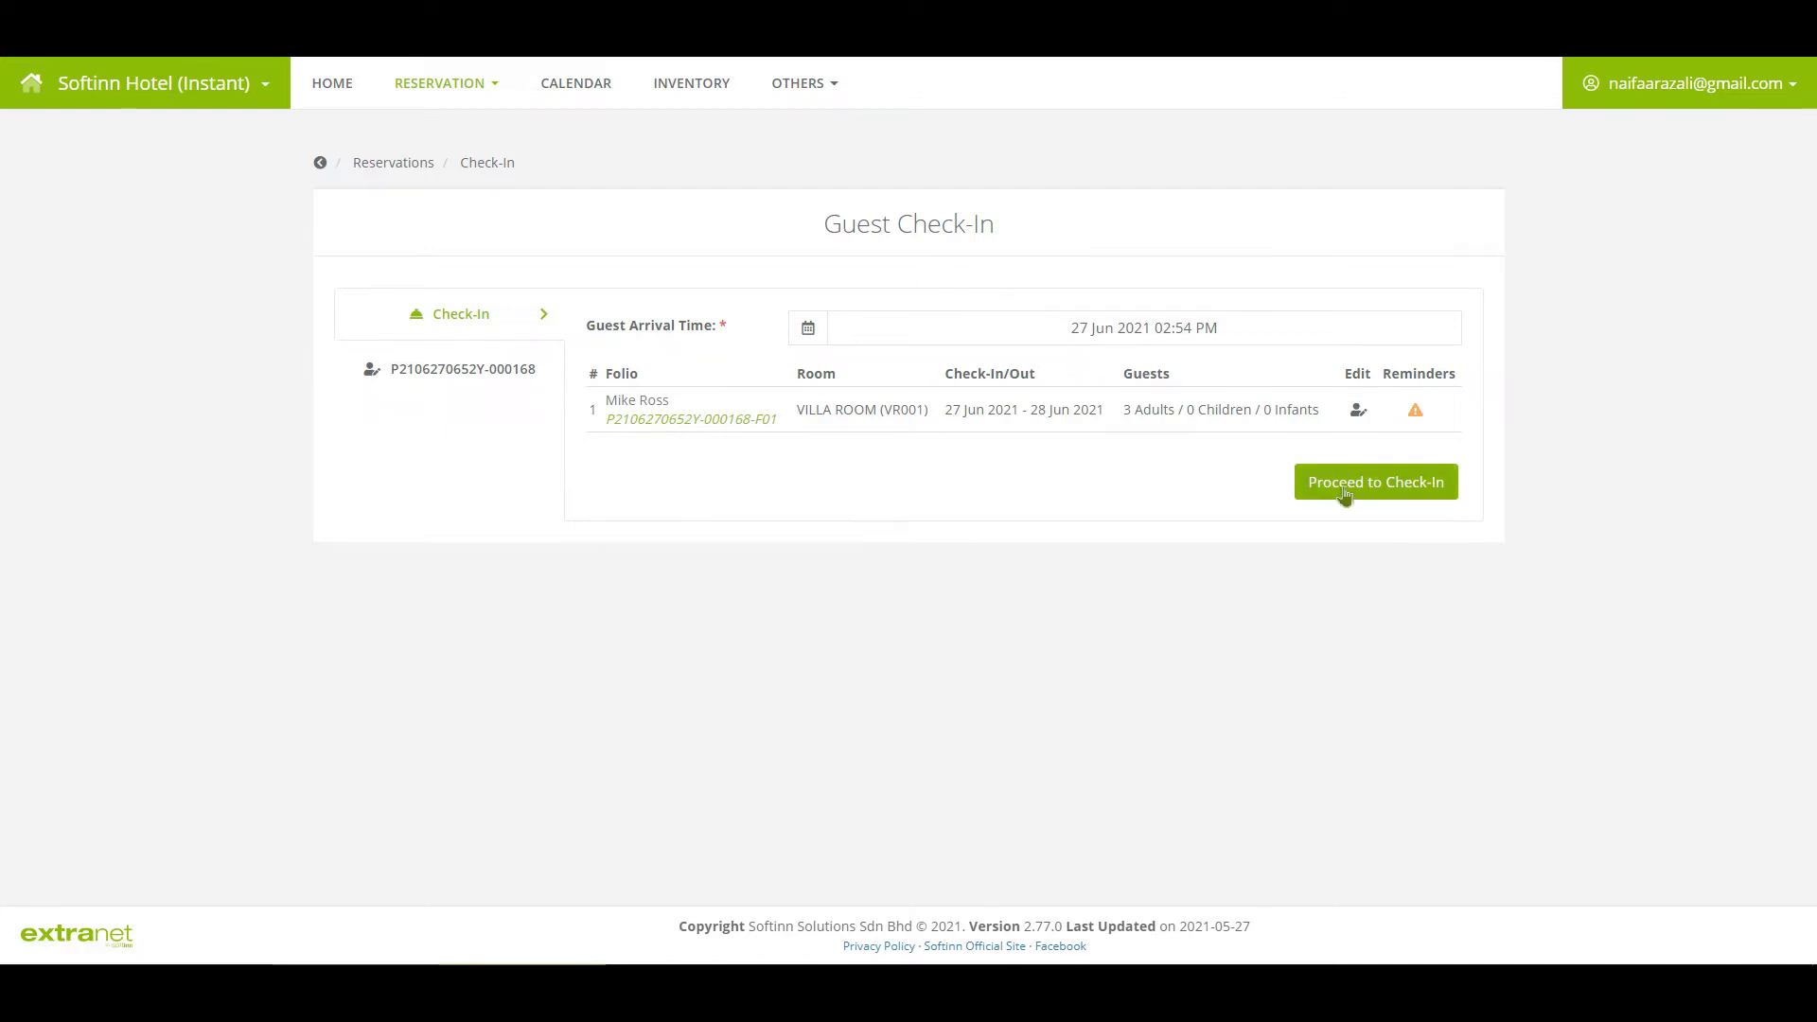
Set the guest arrival time to 27 Jun 2021 02:30 PM
click(1168, 332)
click(906, 390)
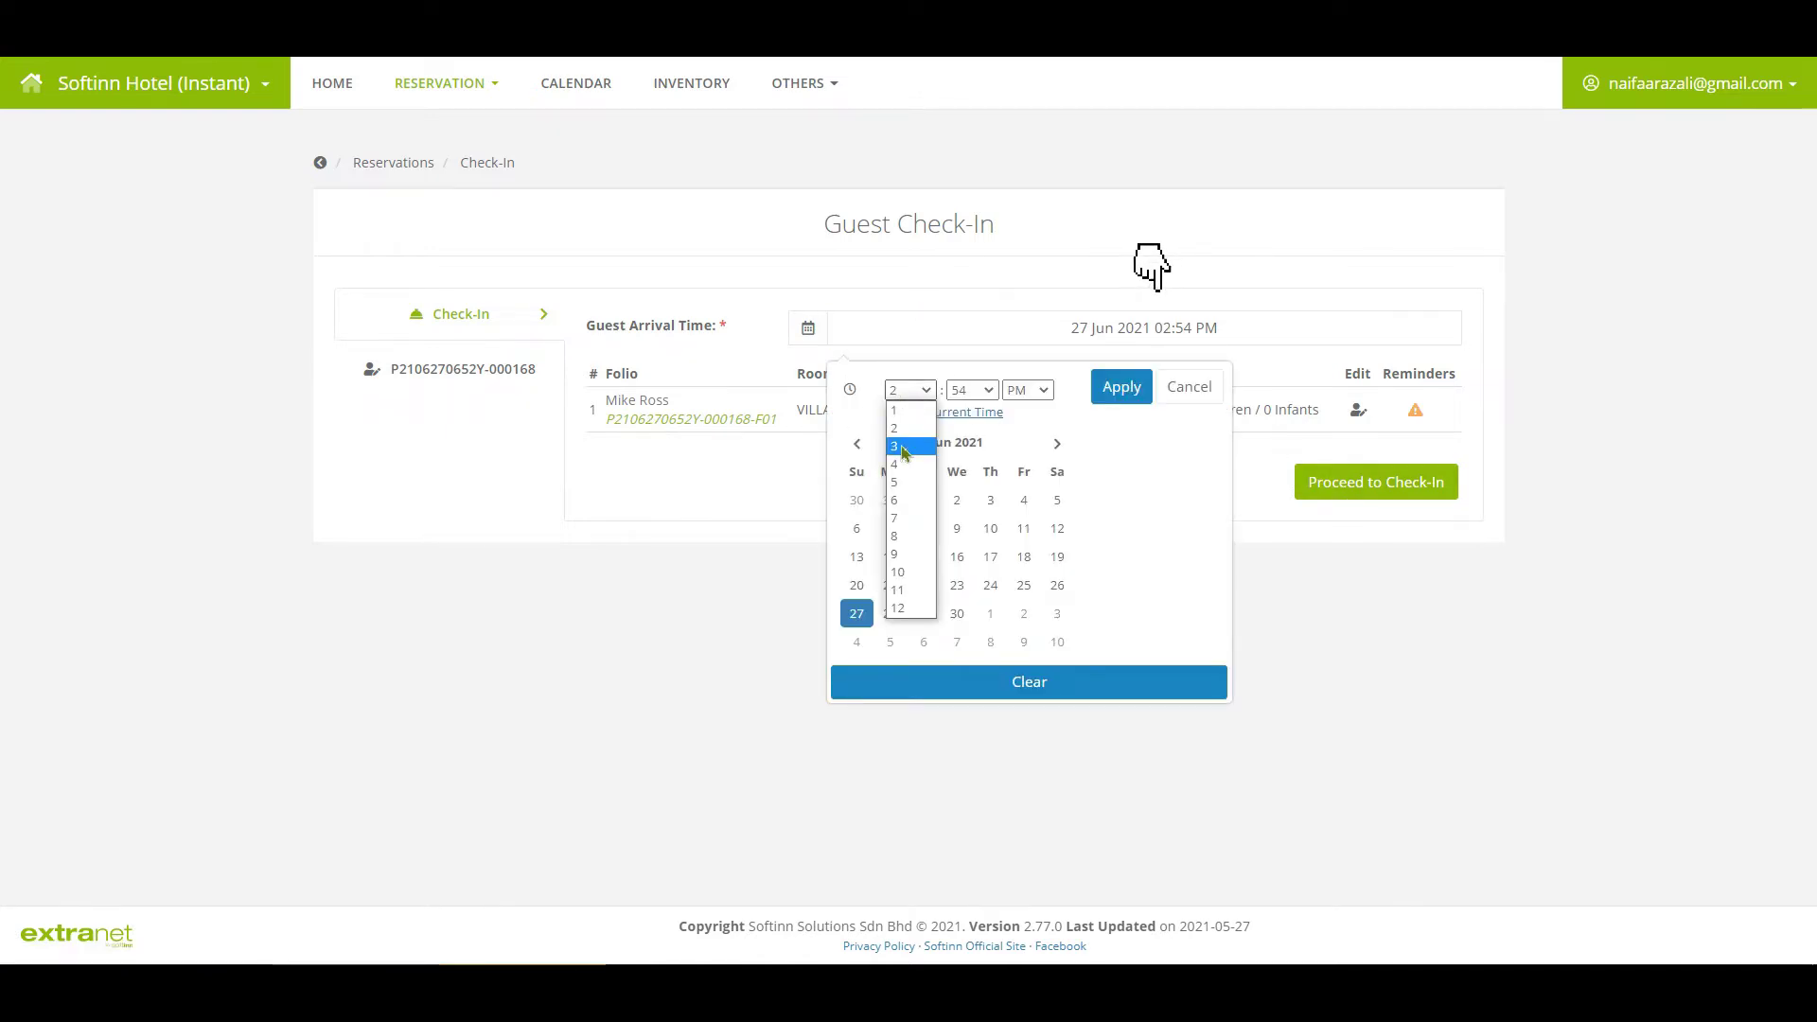
click(972, 389)
click(959, 738)
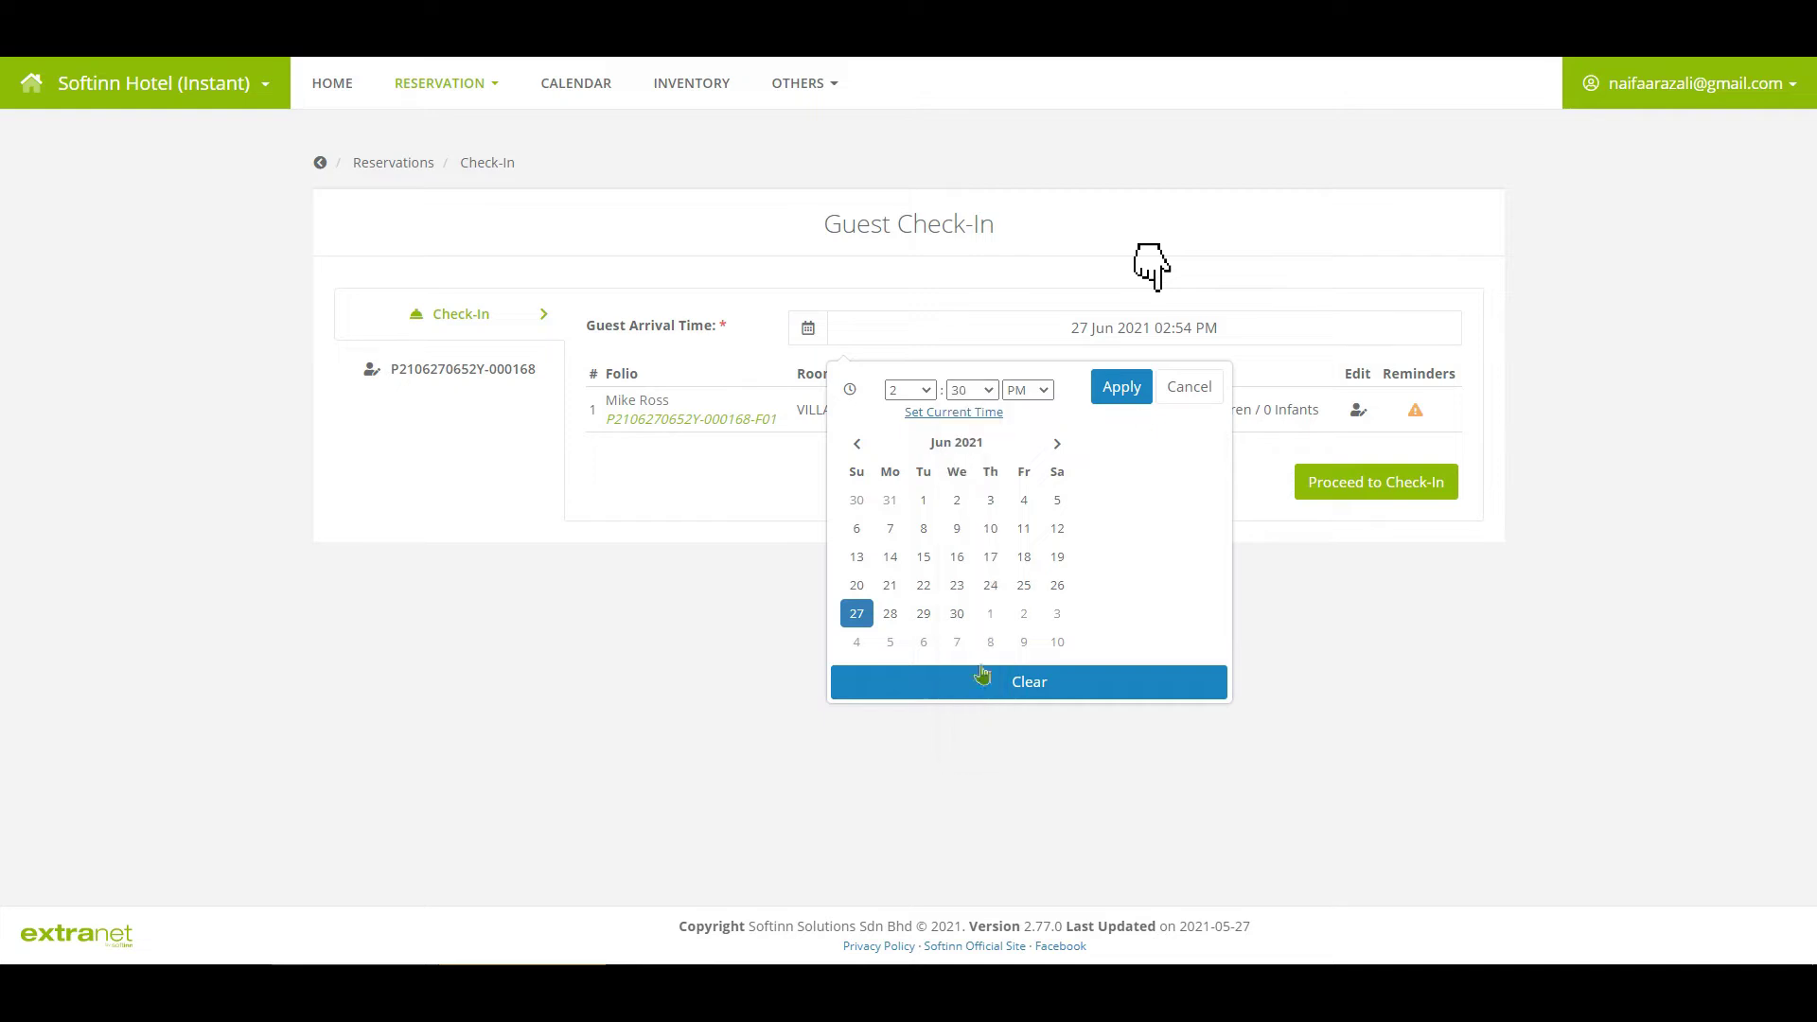
click(1122, 389)
Proceed with the check-in for VILLA ROOM VR001 and confirm it
click(1421, 494)
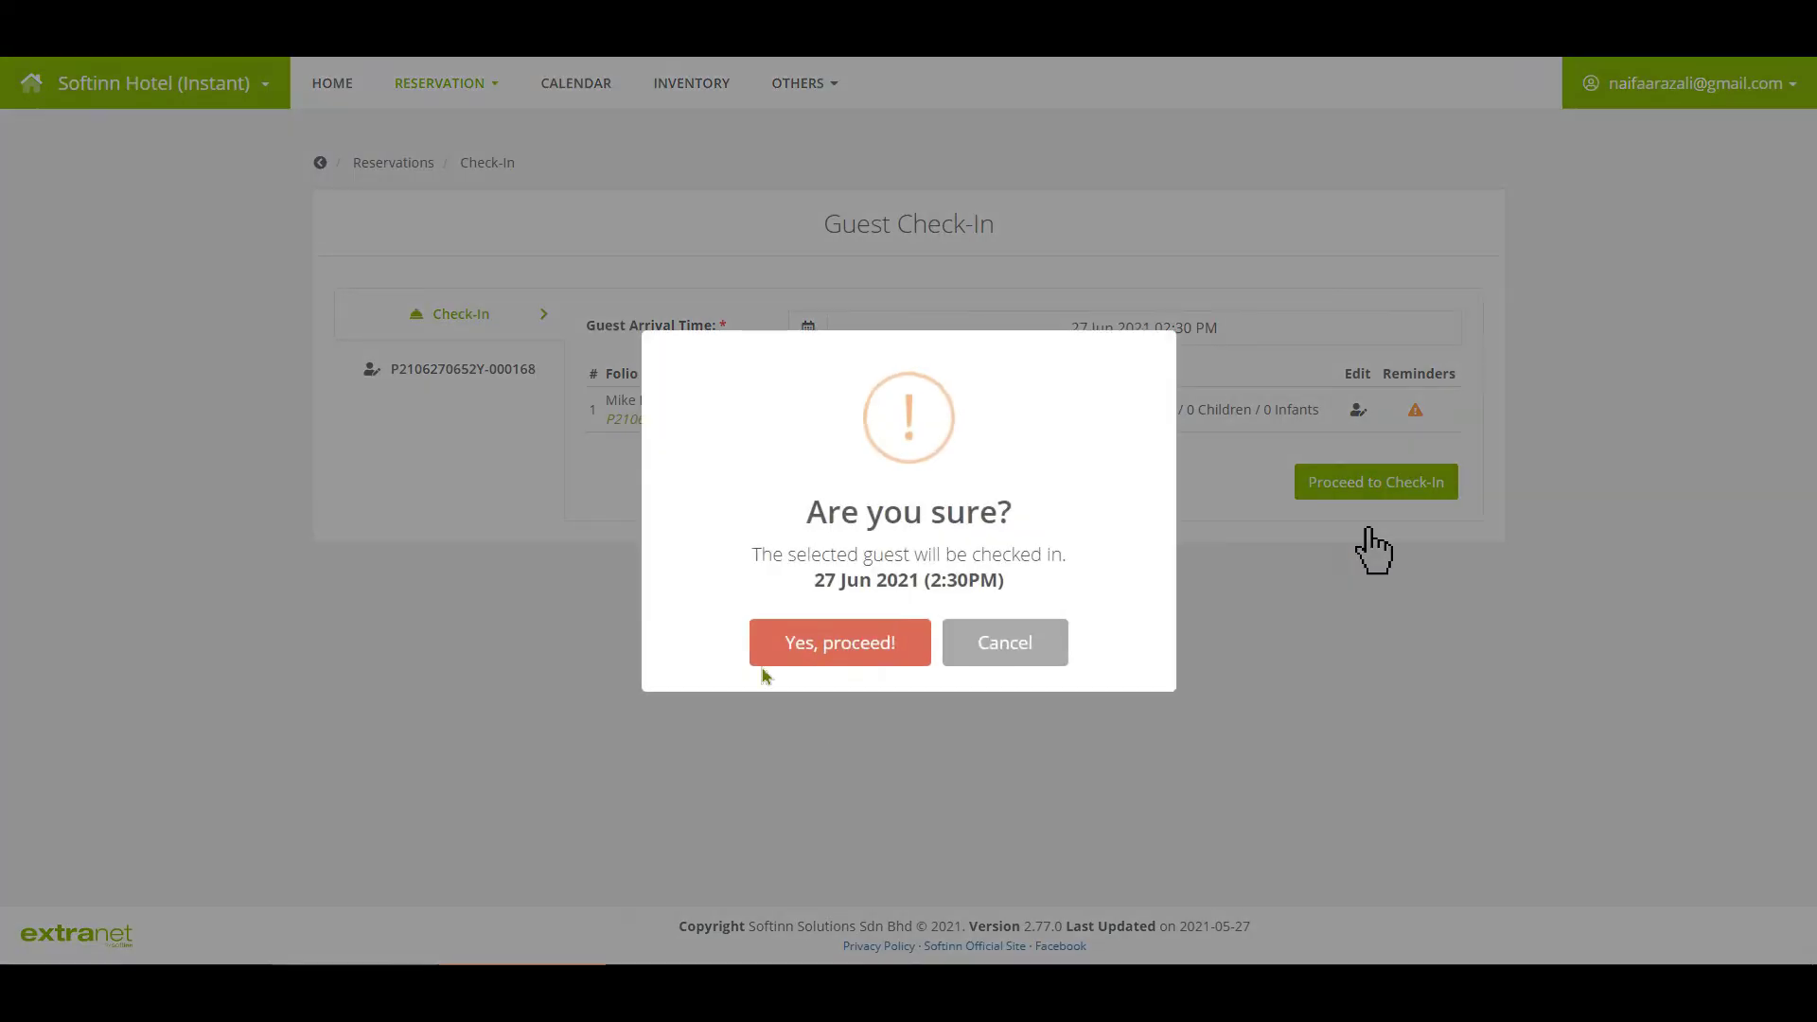
click(786, 652)
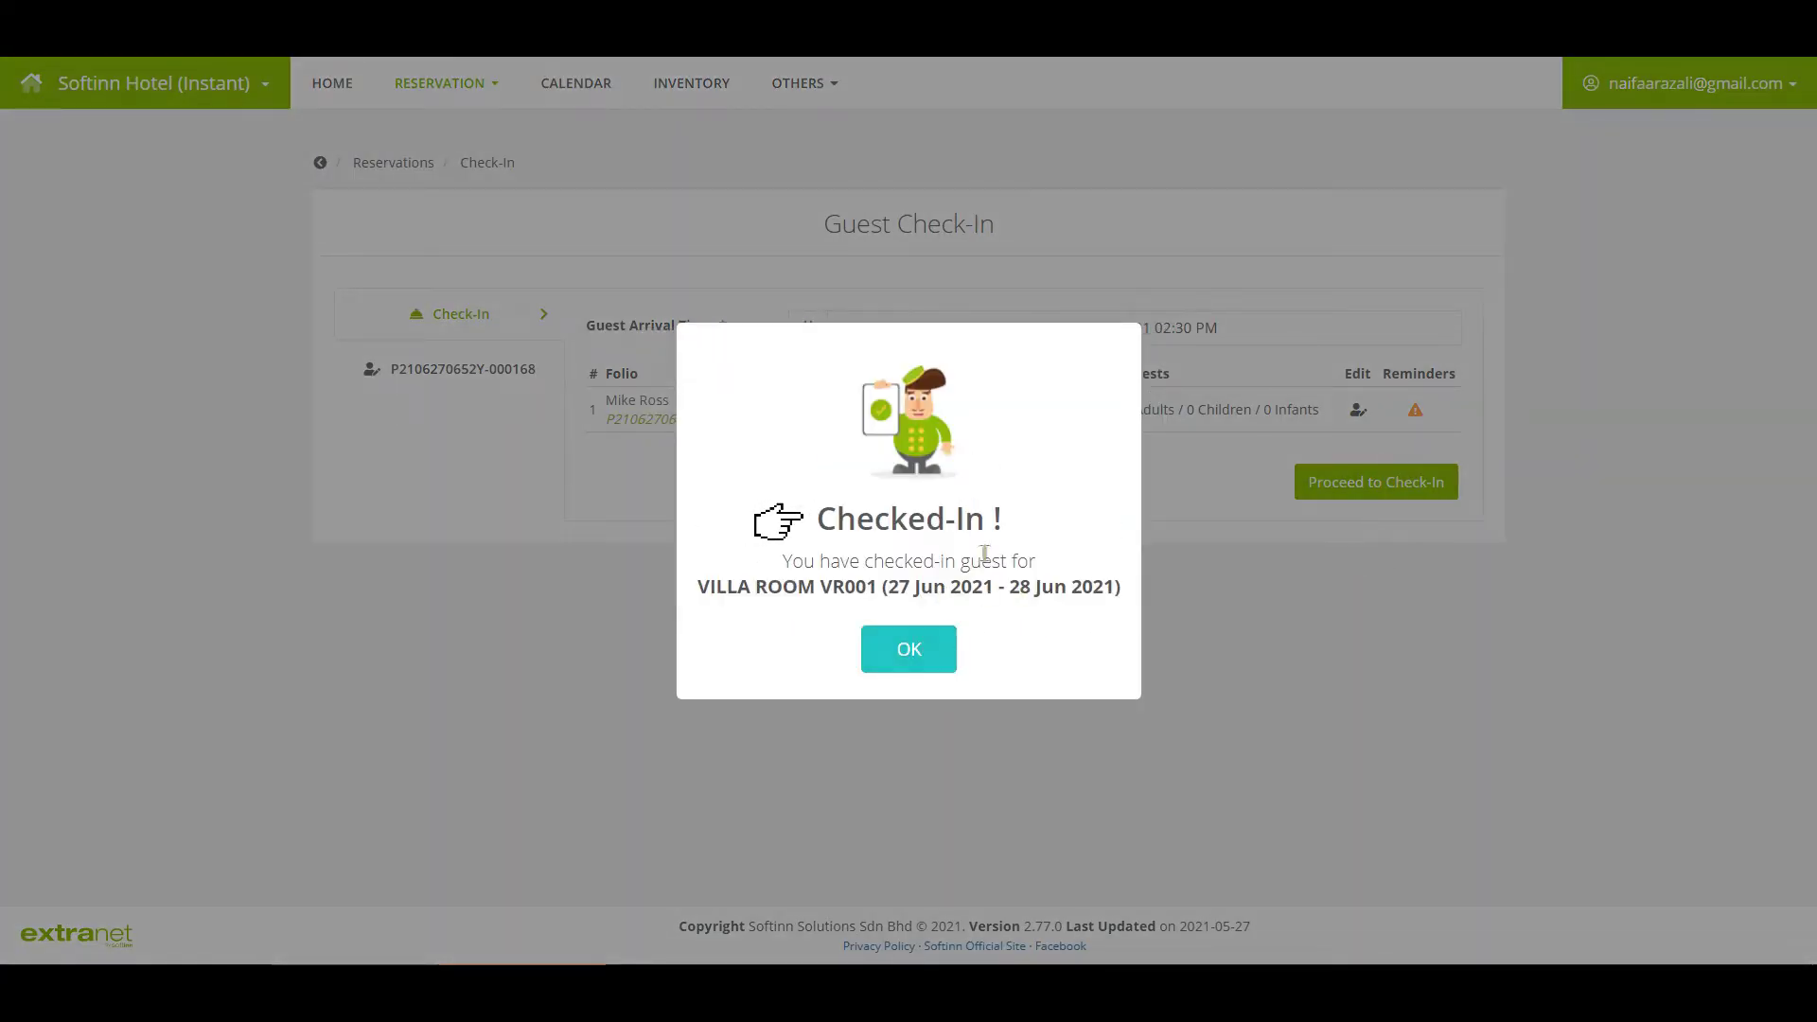
click(914, 649)
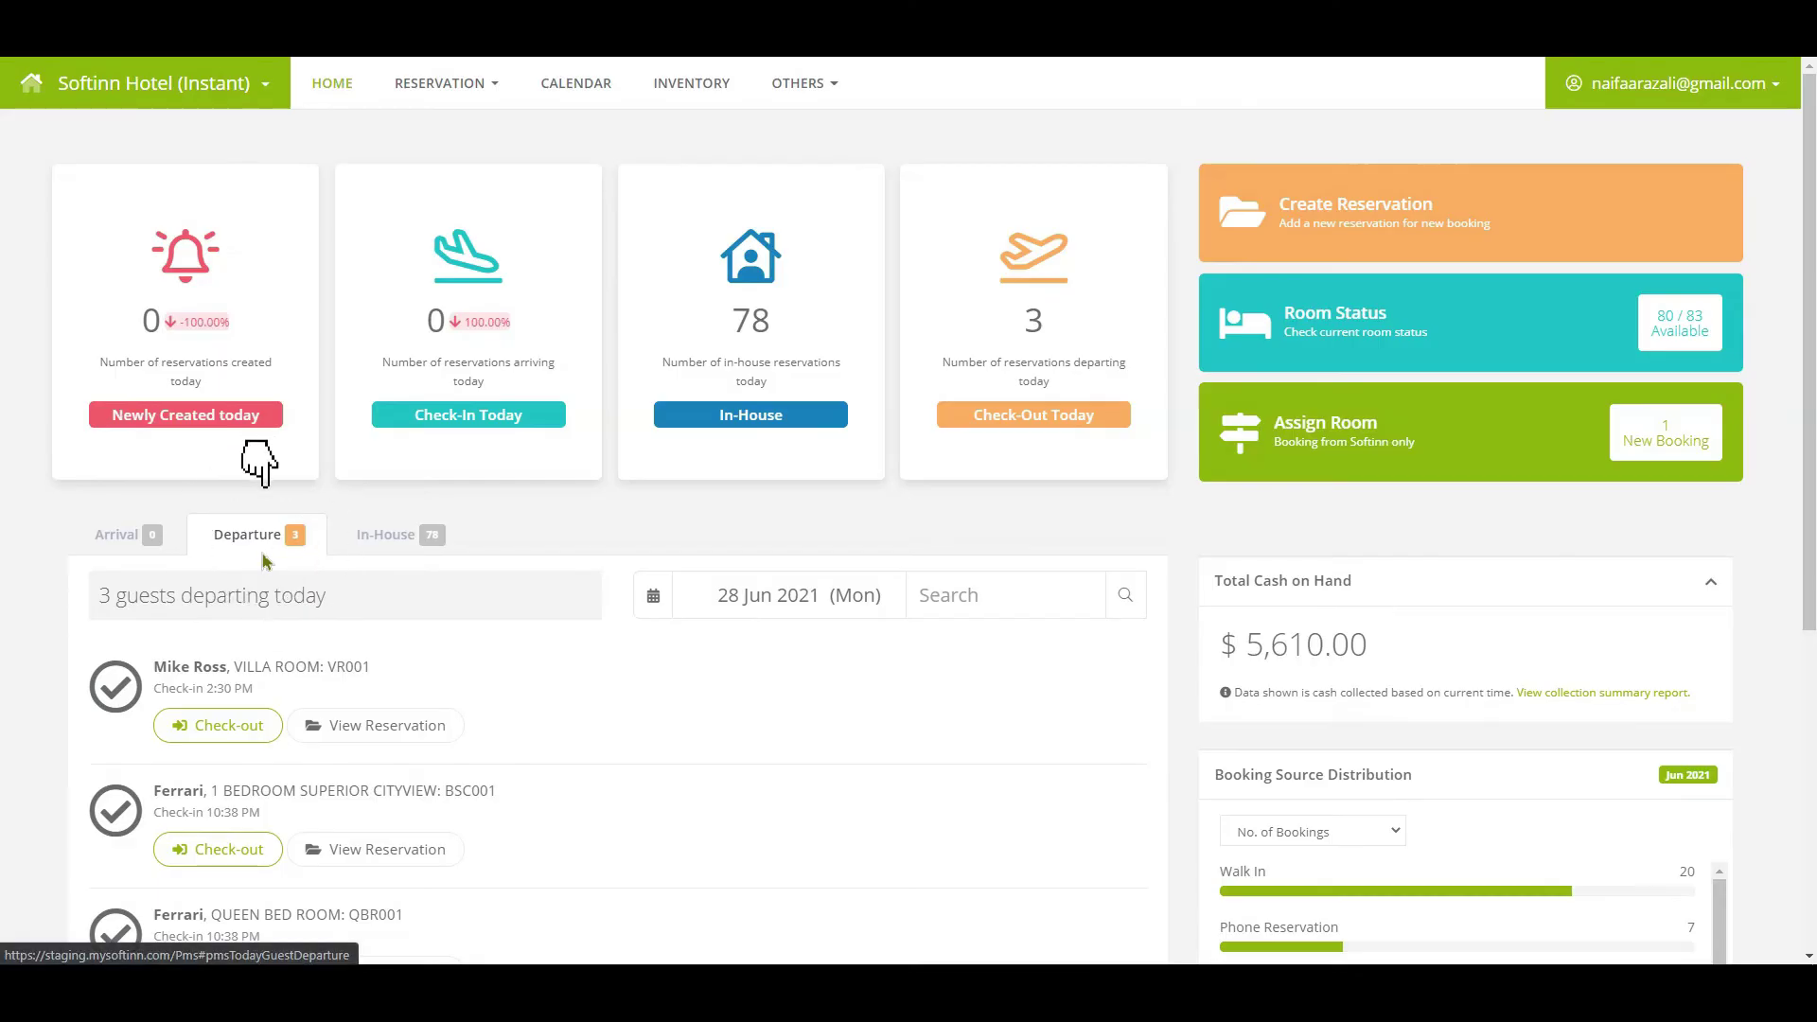
Open the express check-out for the VILLA ROOM VR001 guest from today's departures
click(265, 561)
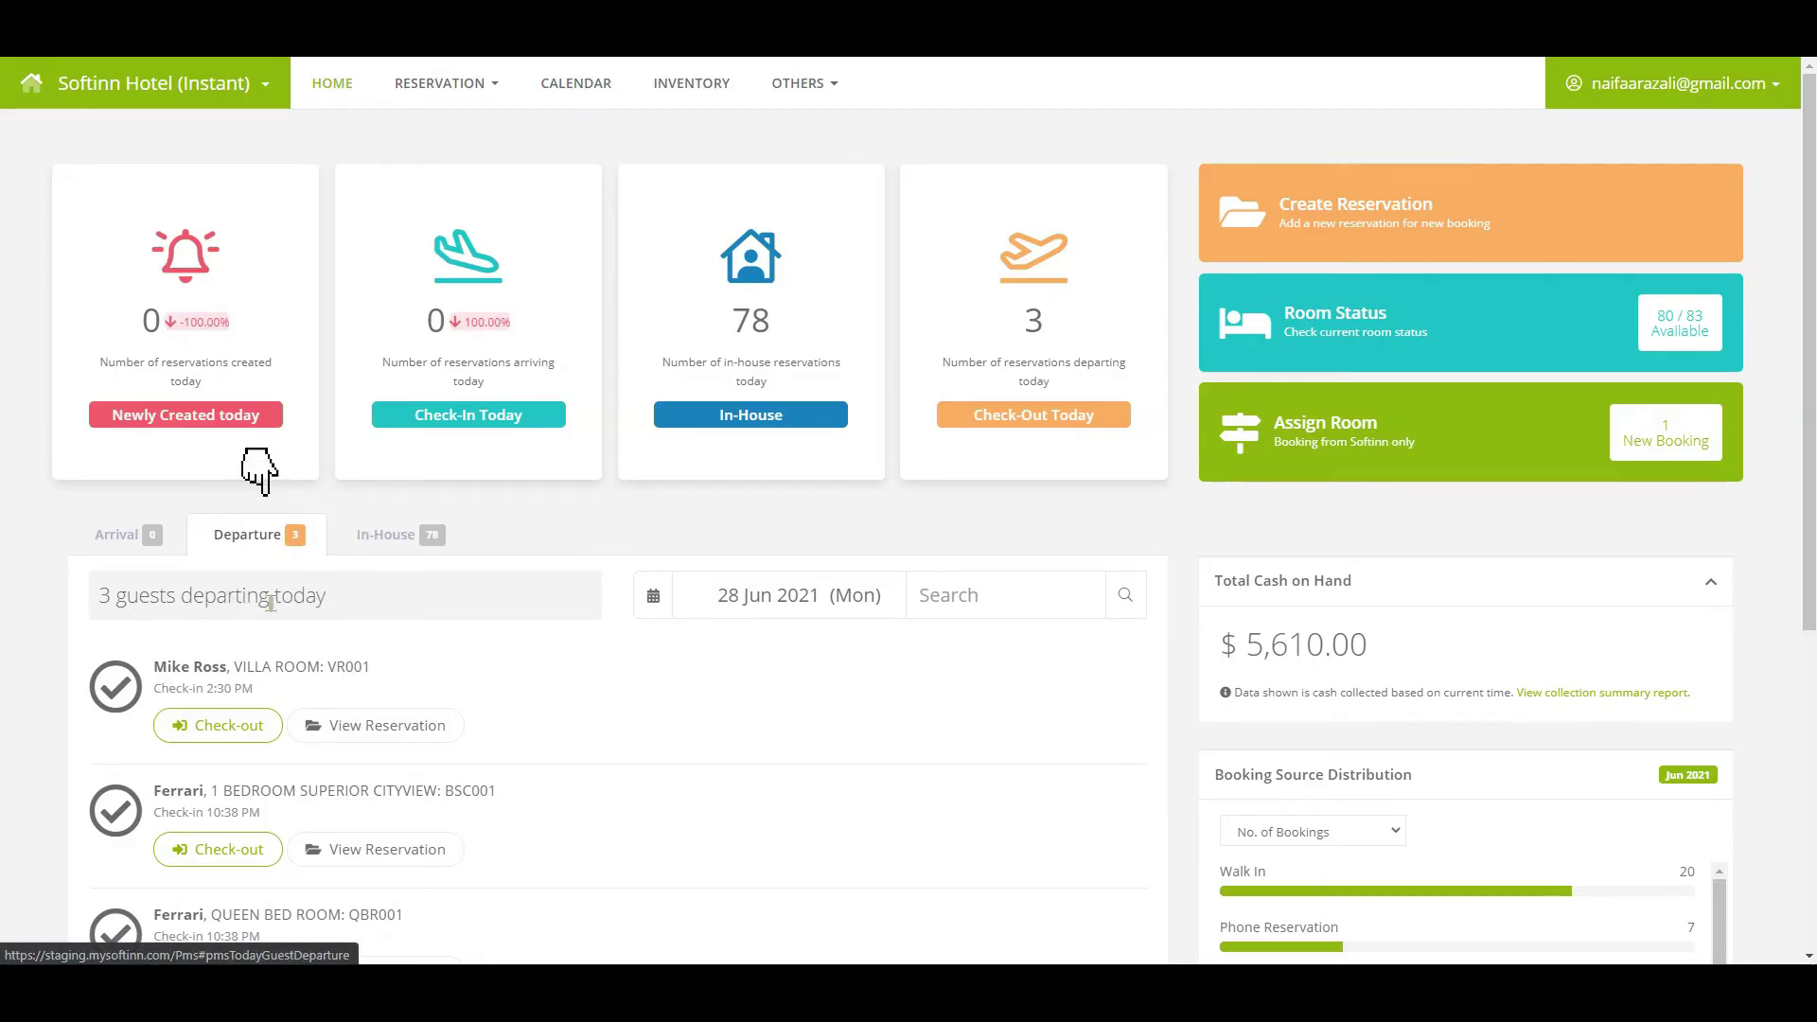
click(227, 725)
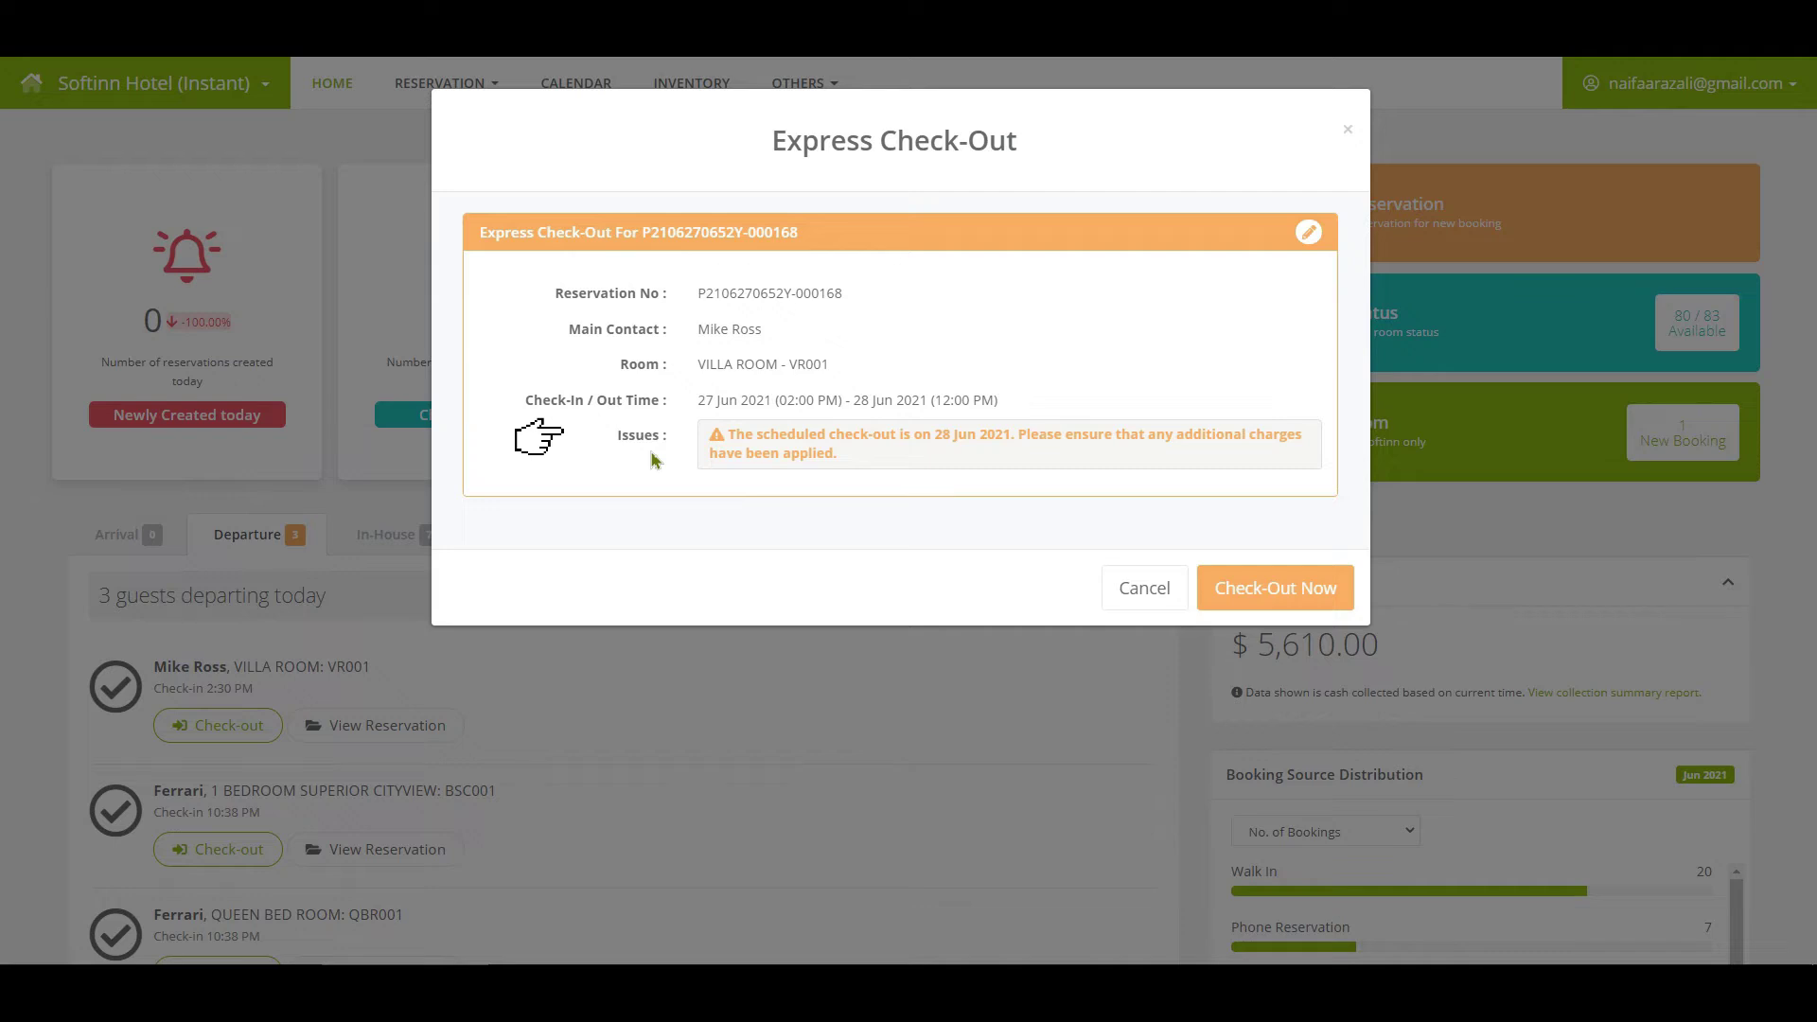
click(1329, 595)
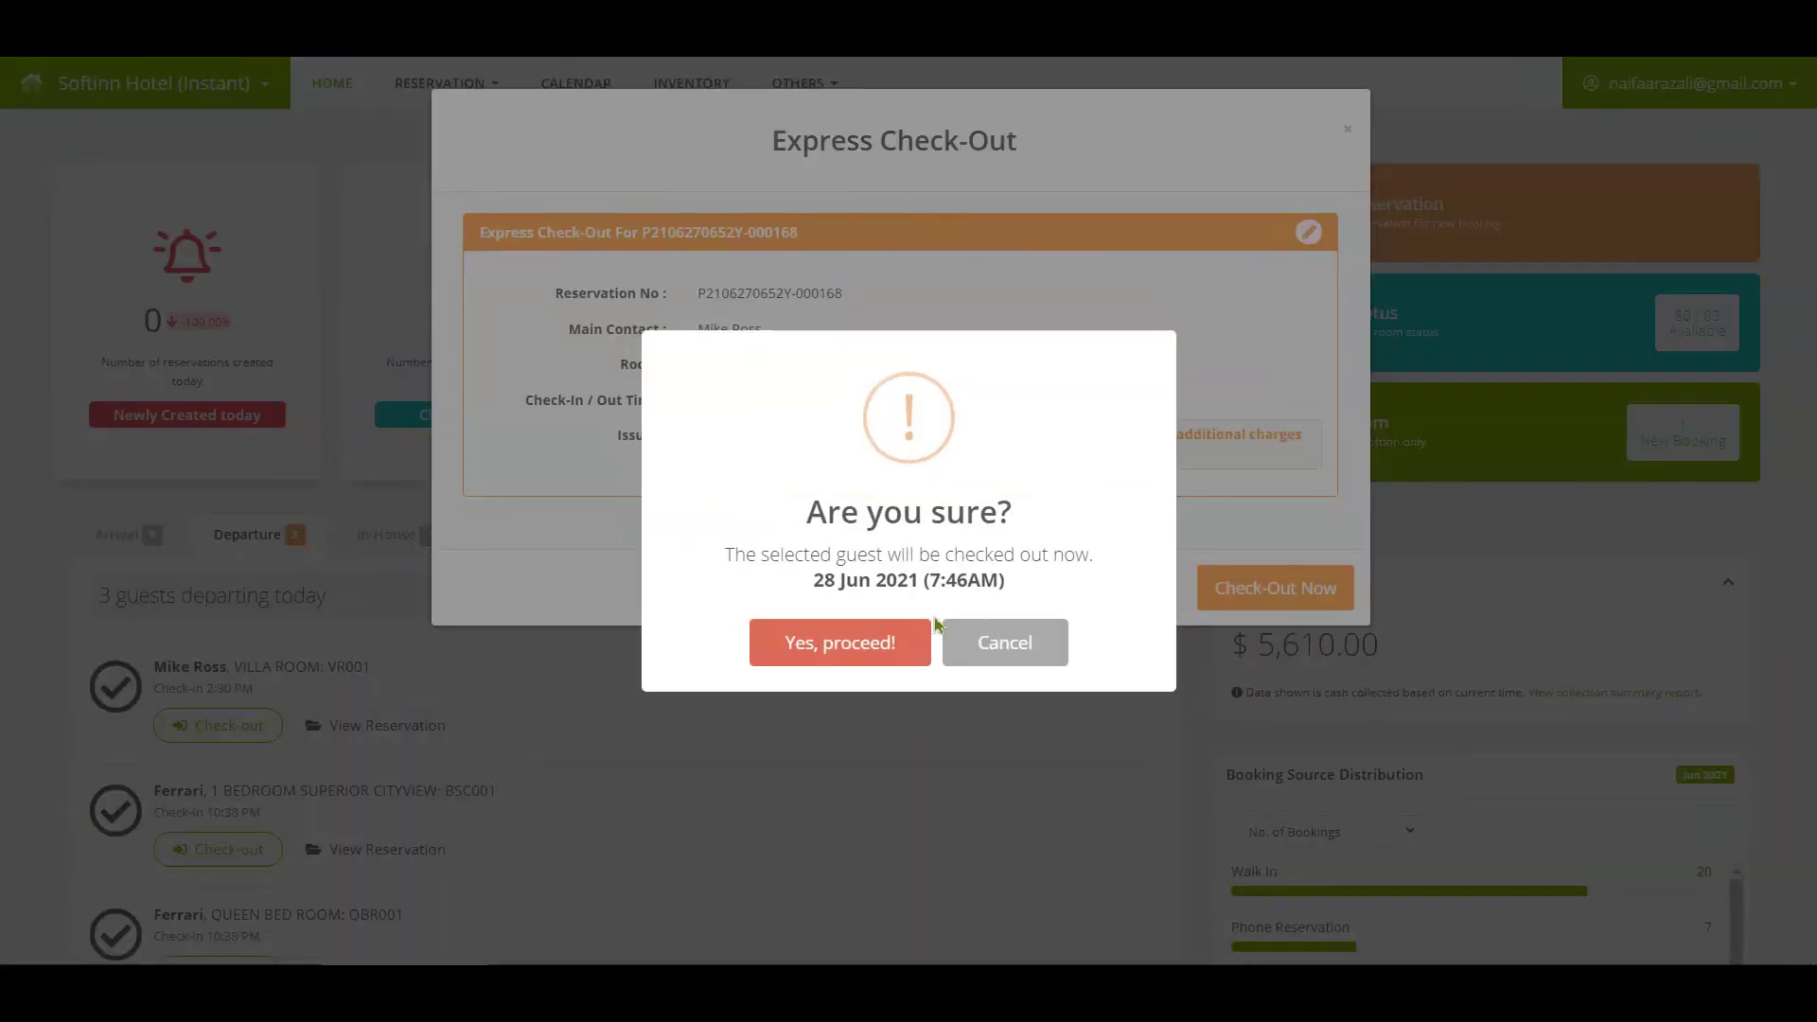
click(856, 591)
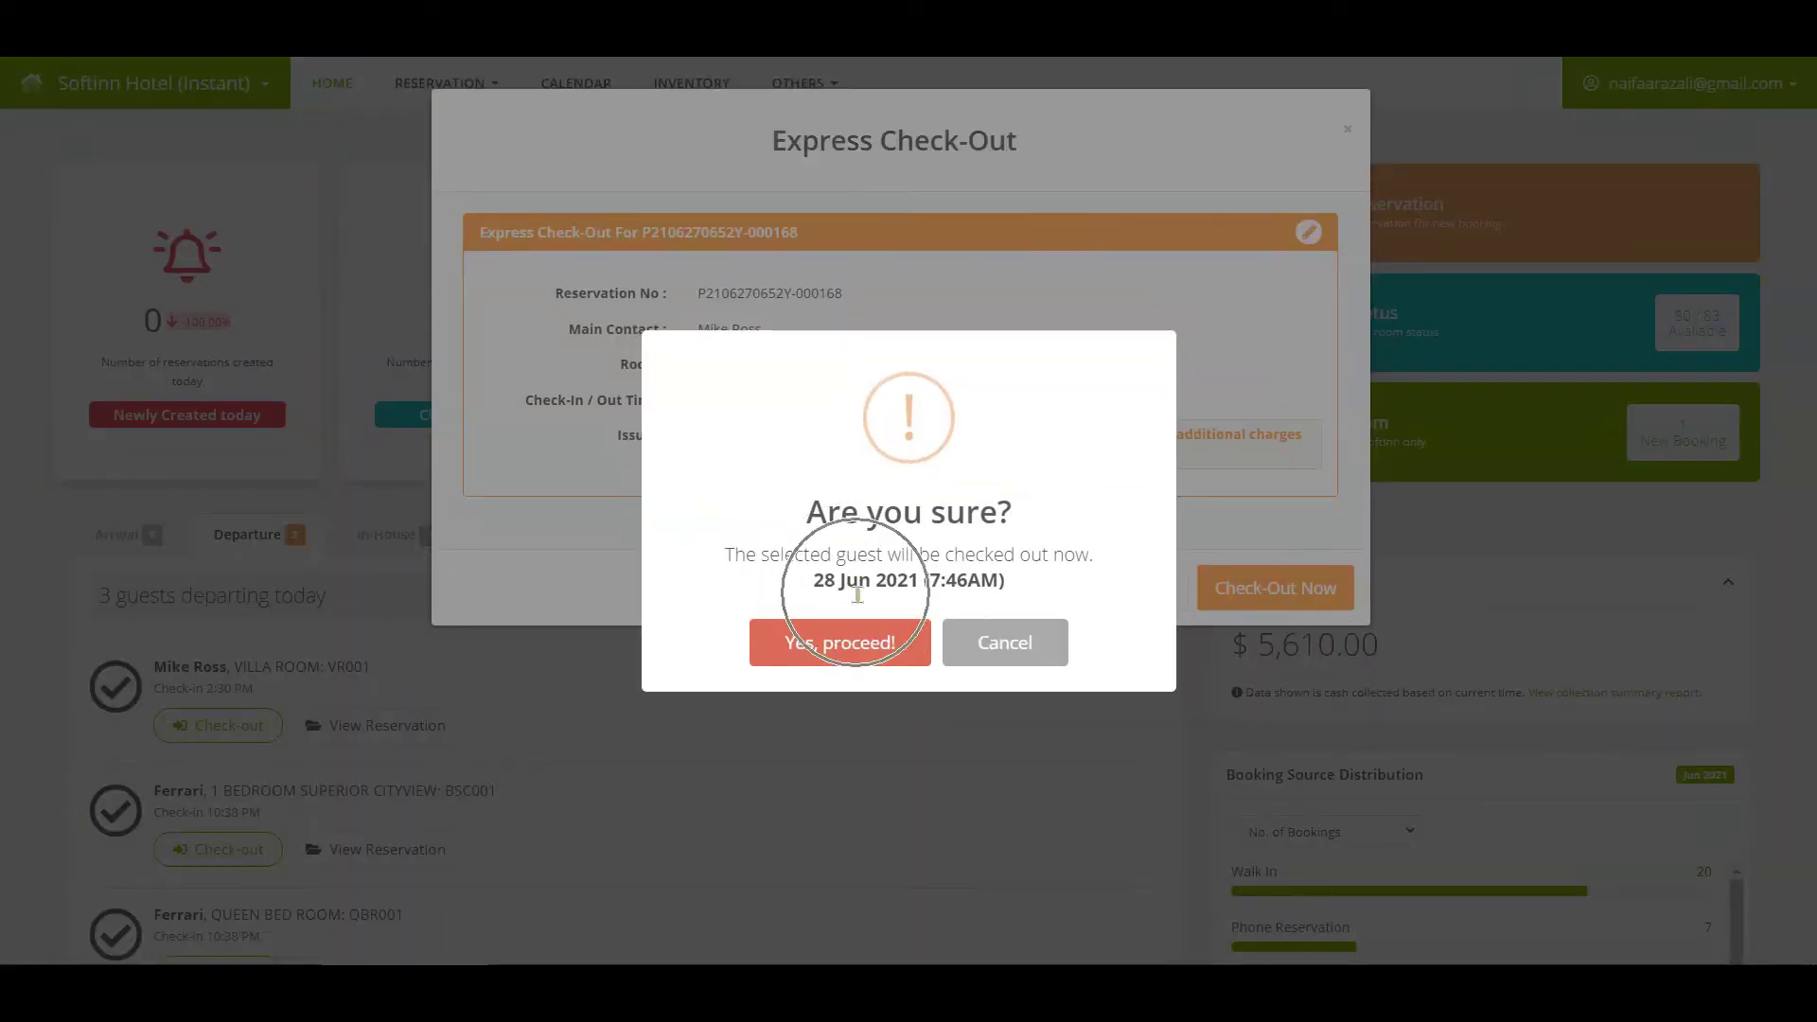
click(1020, 636)
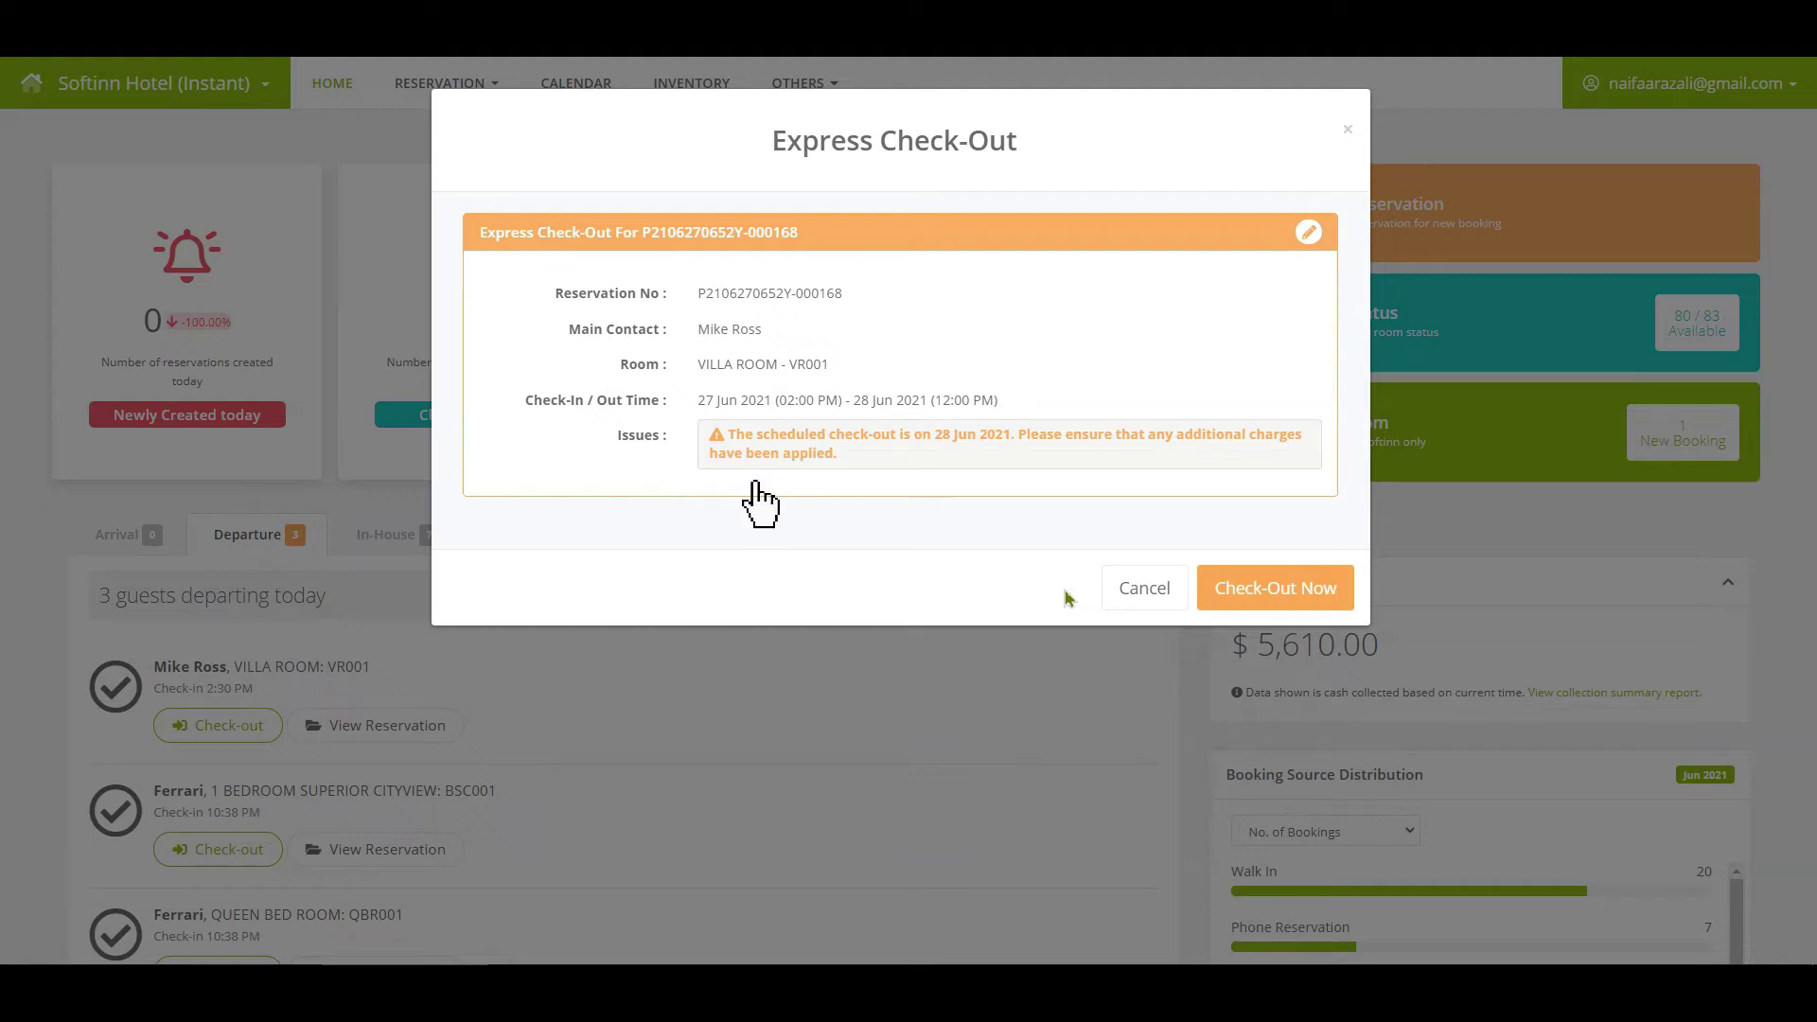
Open the detailed check-out page for VR001 and set the guest departure time to 28 Jun 2021 07:30 AM
click(1316, 244)
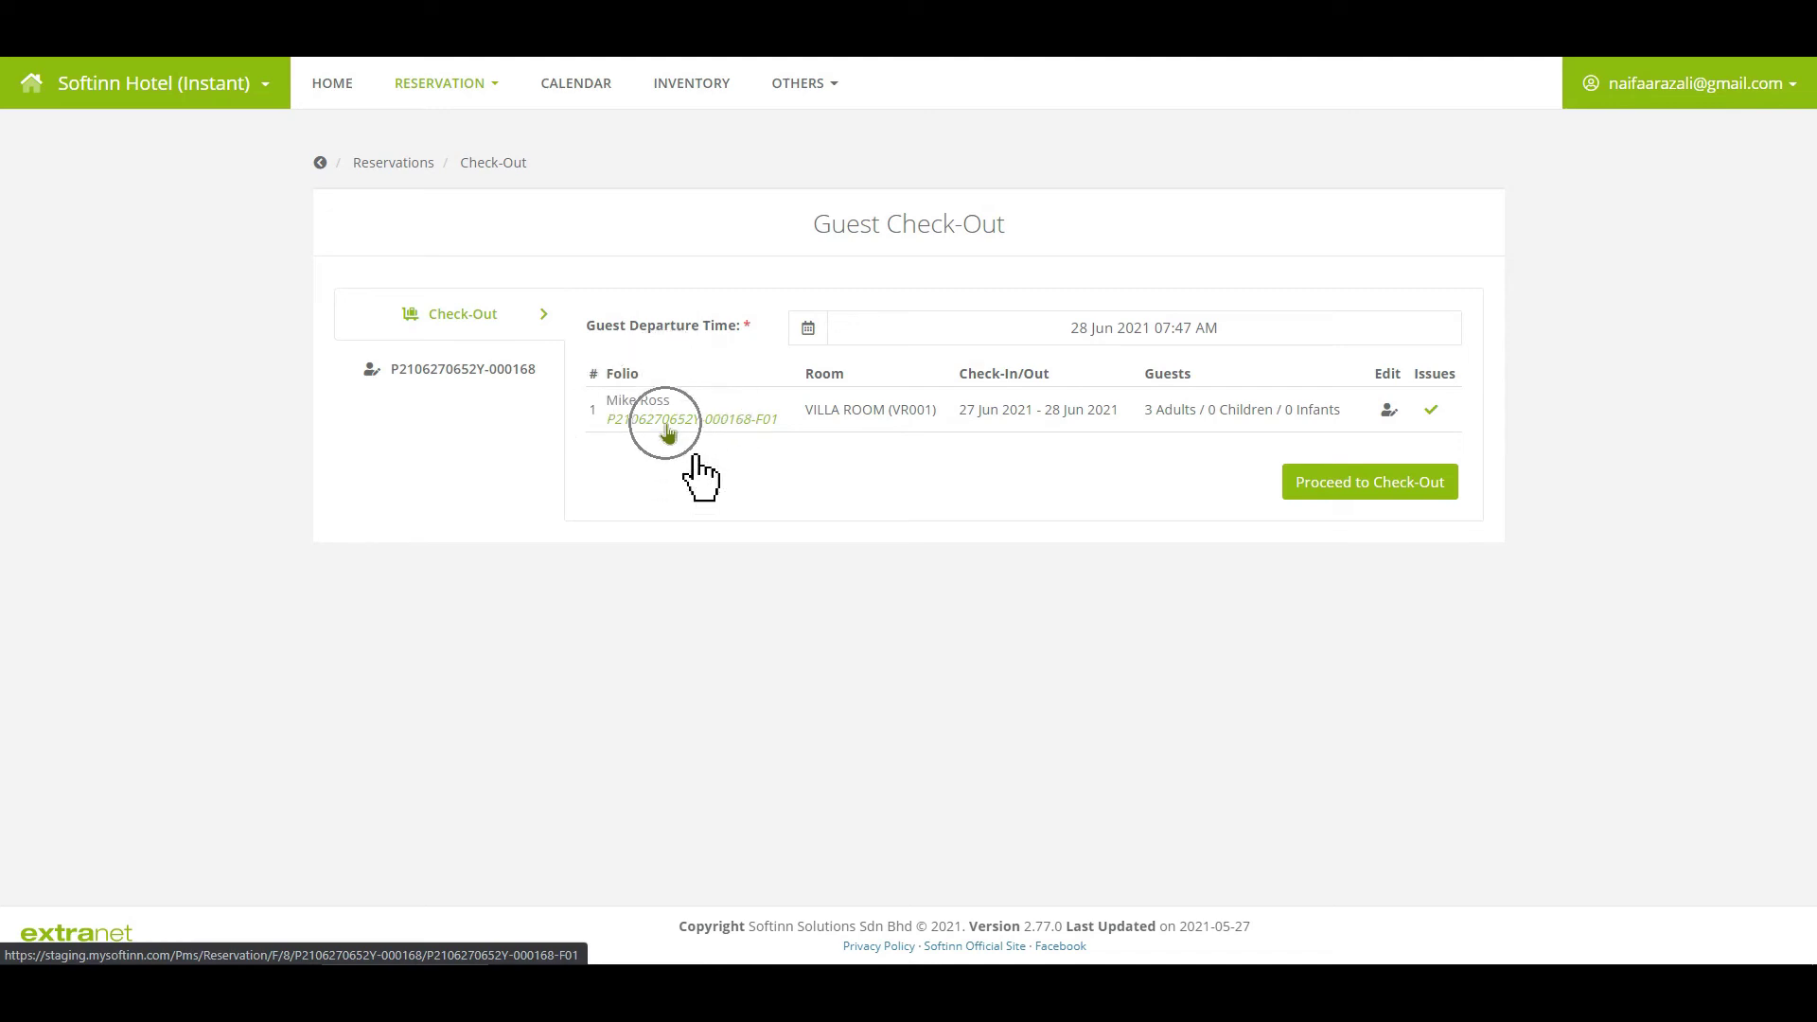
click(1079, 341)
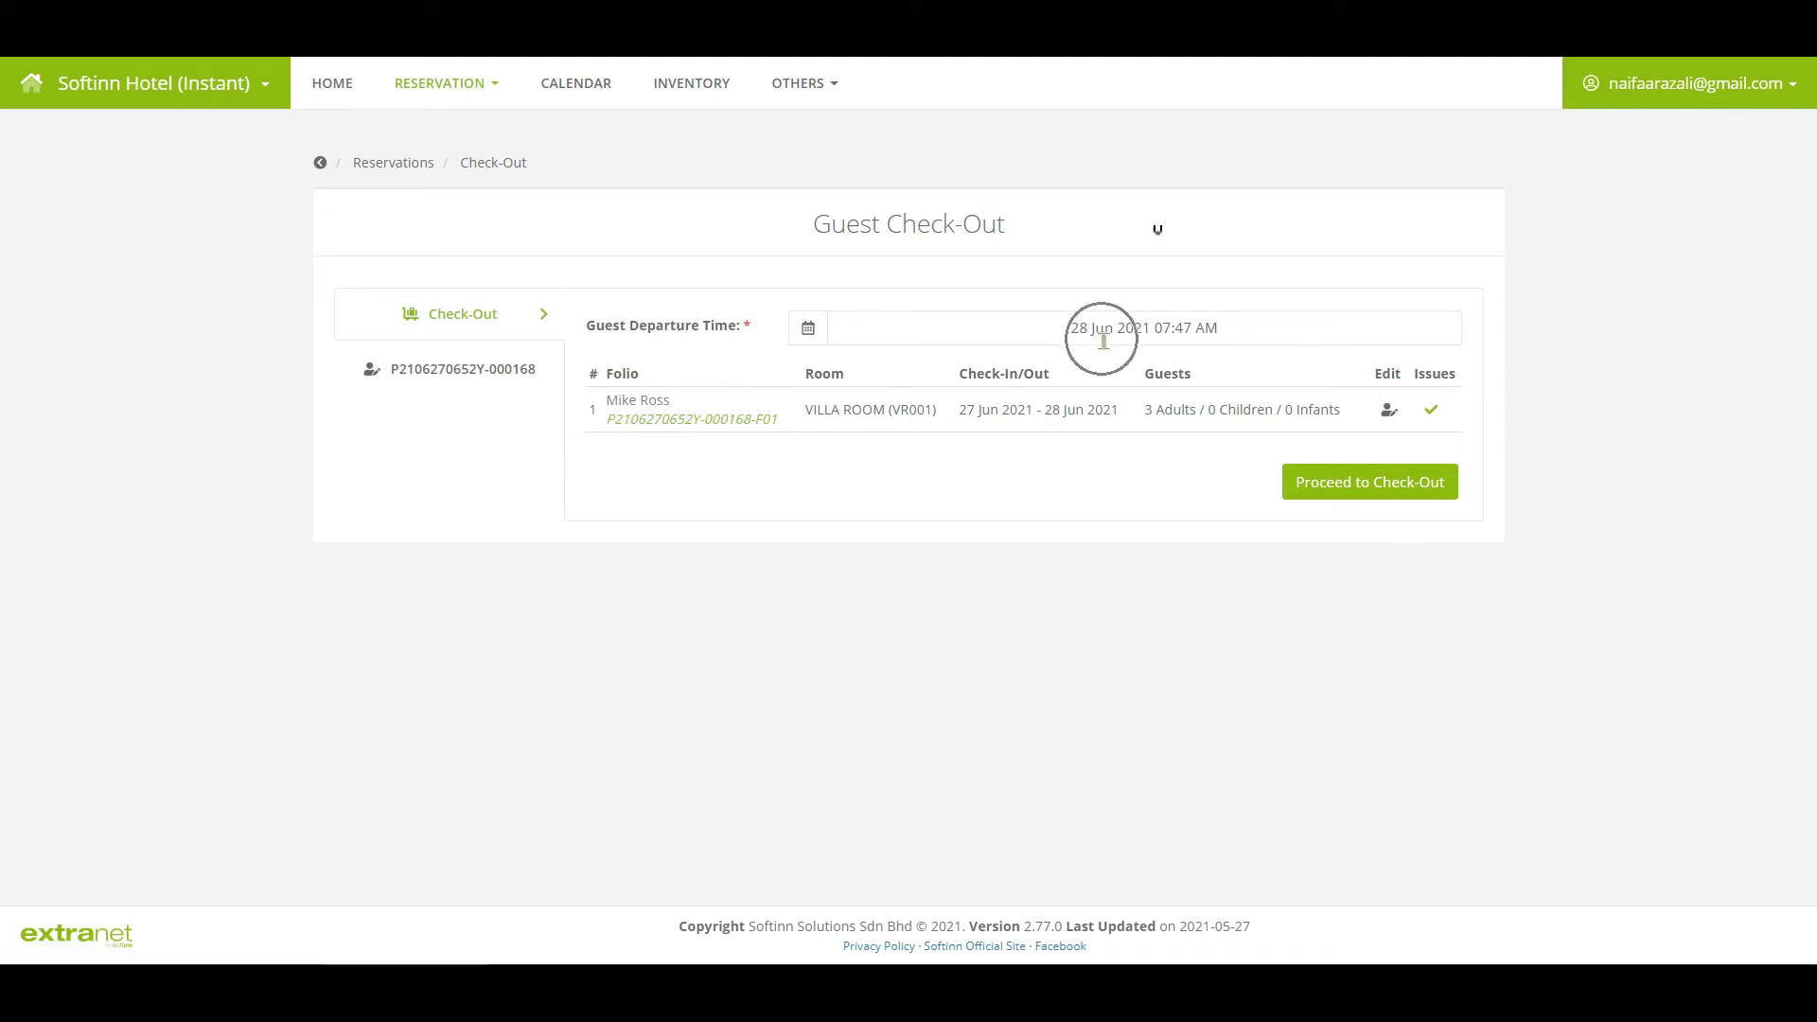
click(972, 390)
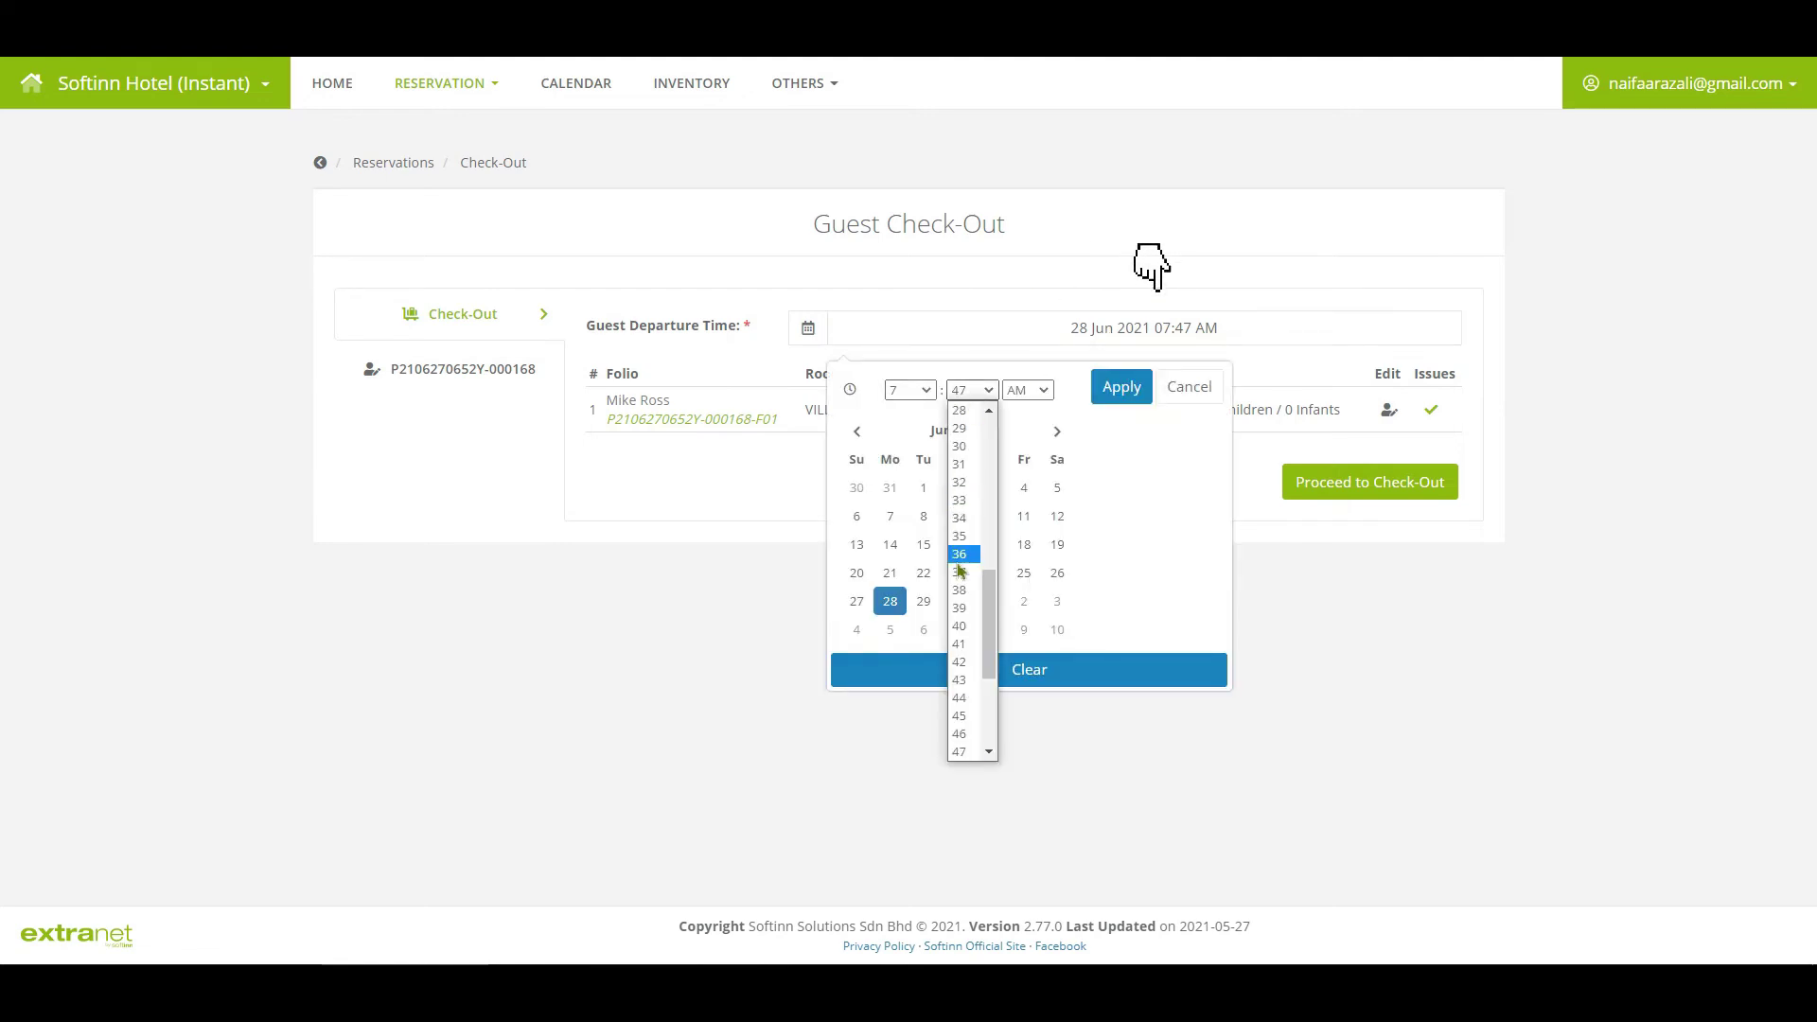
click(966, 561)
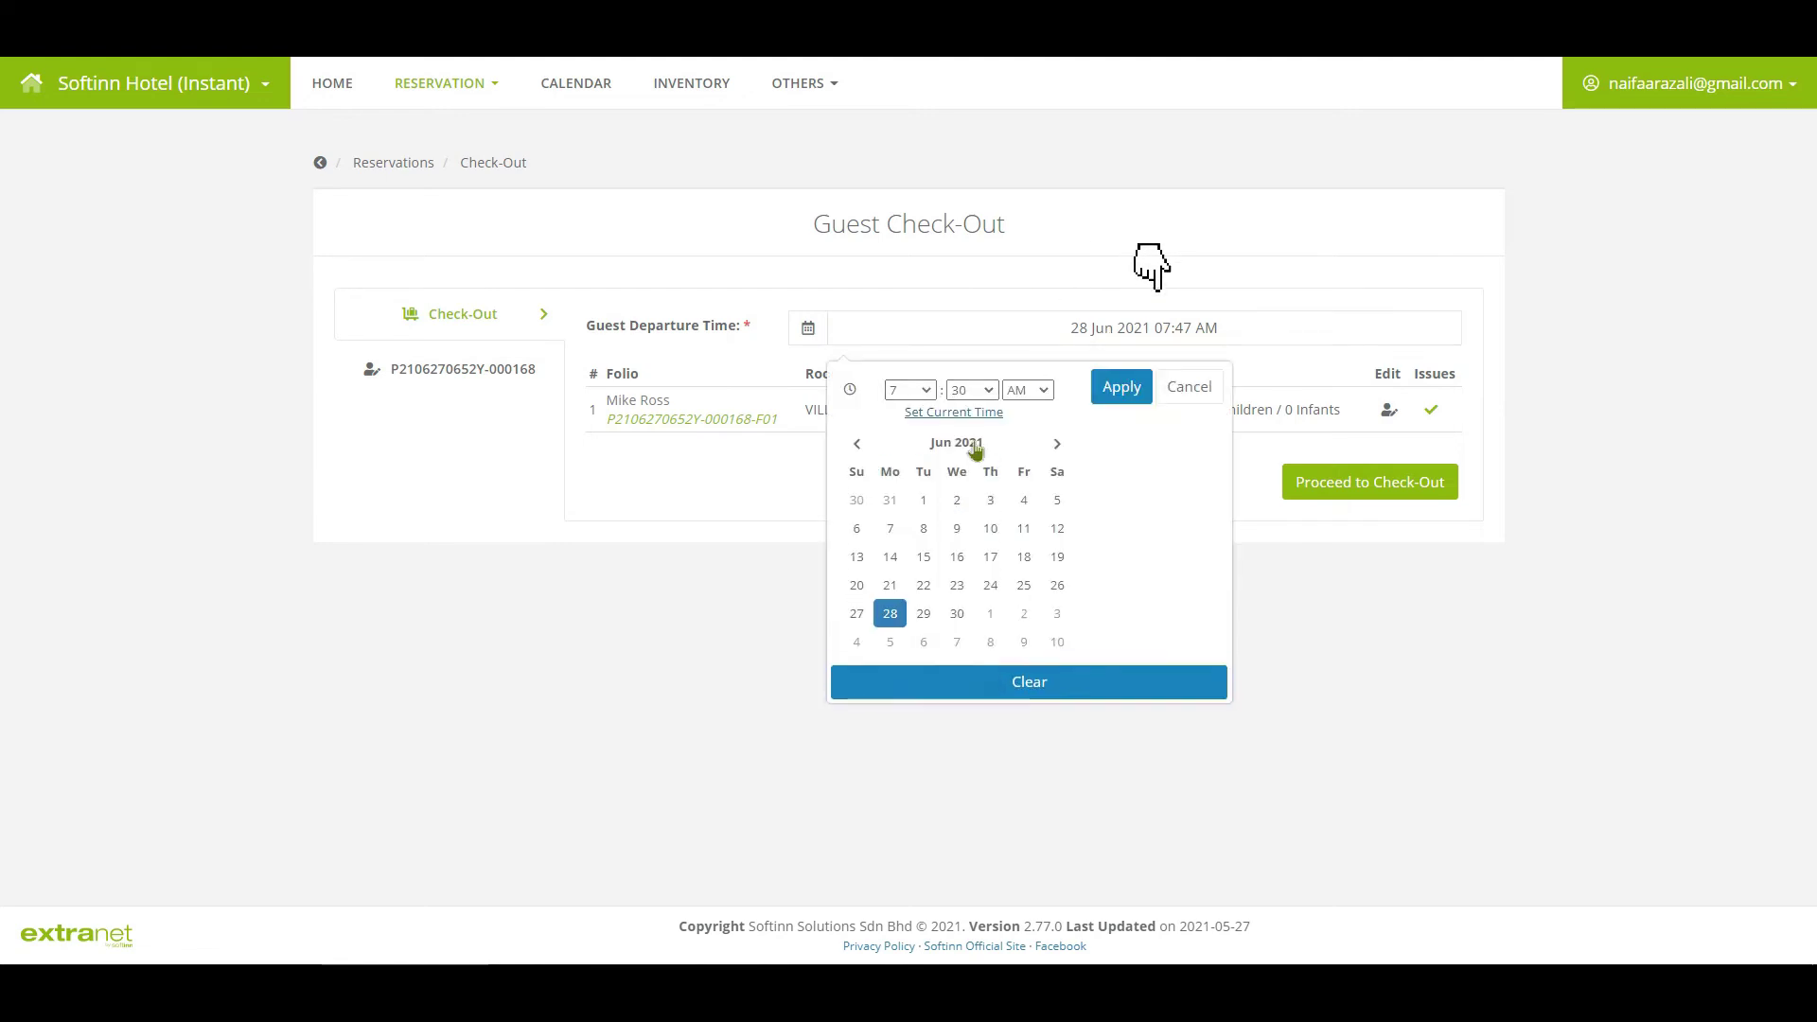
click(1120, 388)
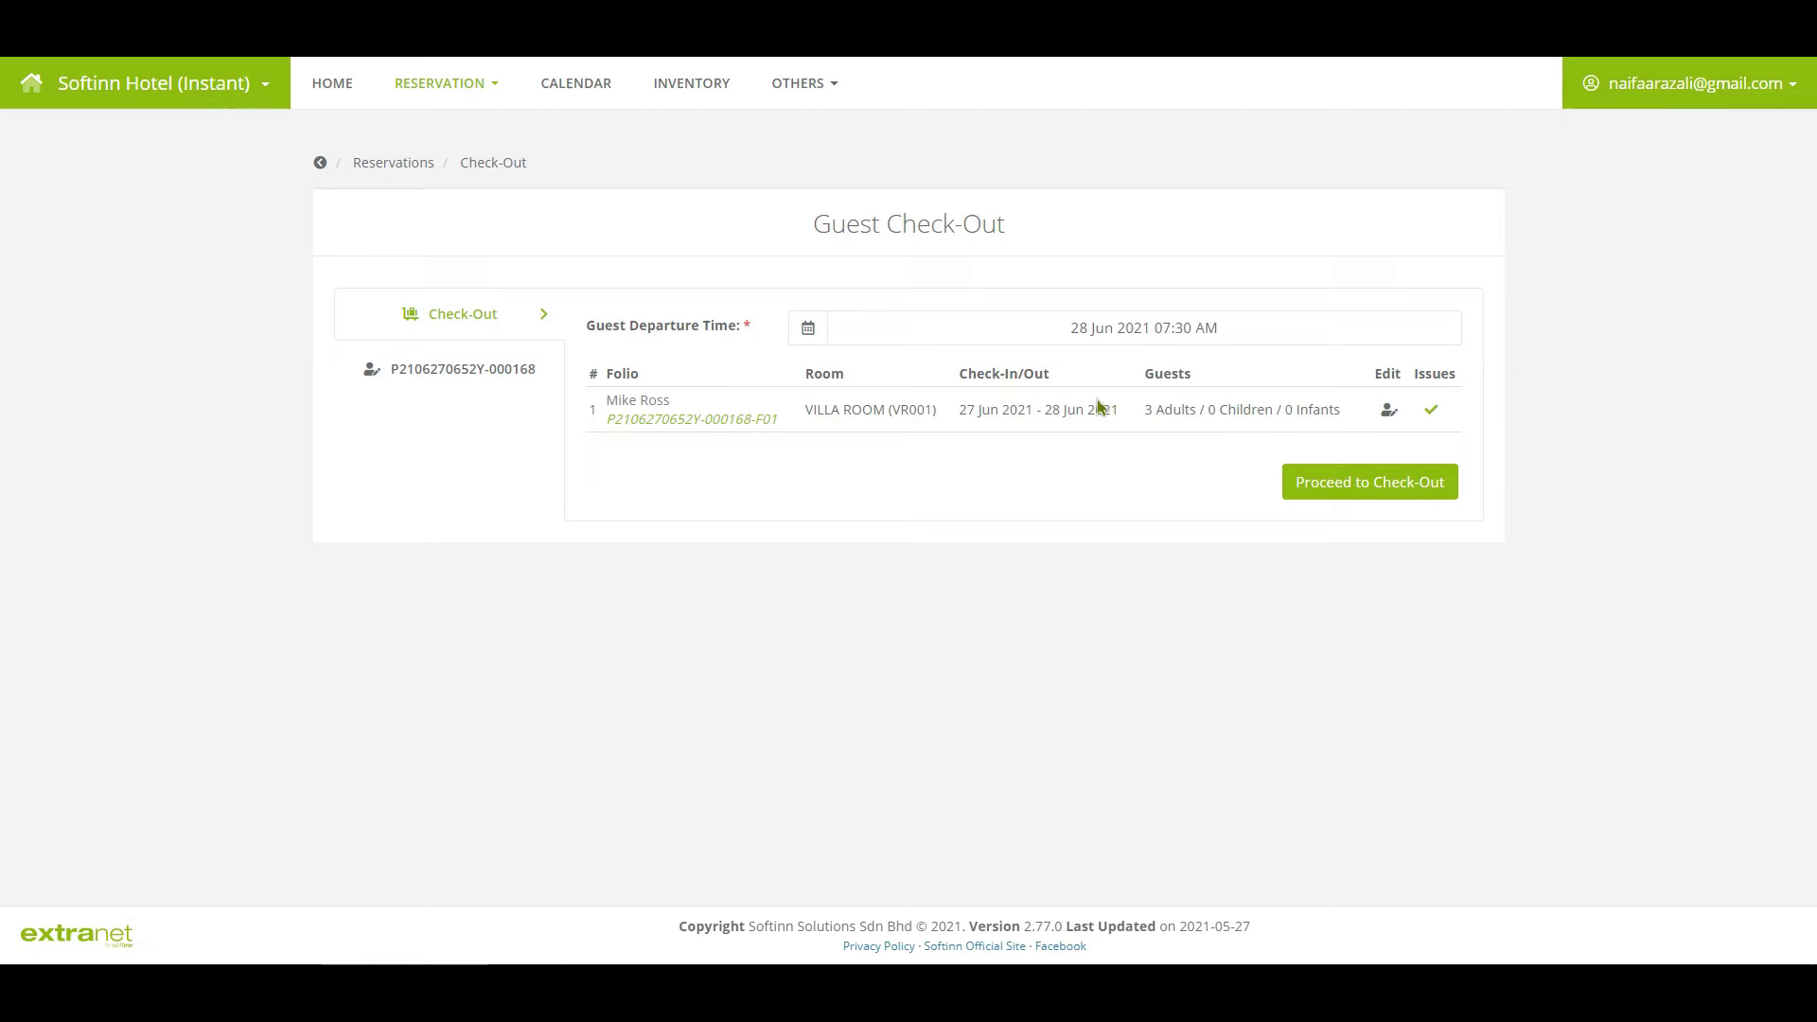
Proceed with the check-out for VILLA ROOM VR001 and confirm it
click(1395, 503)
click(875, 657)
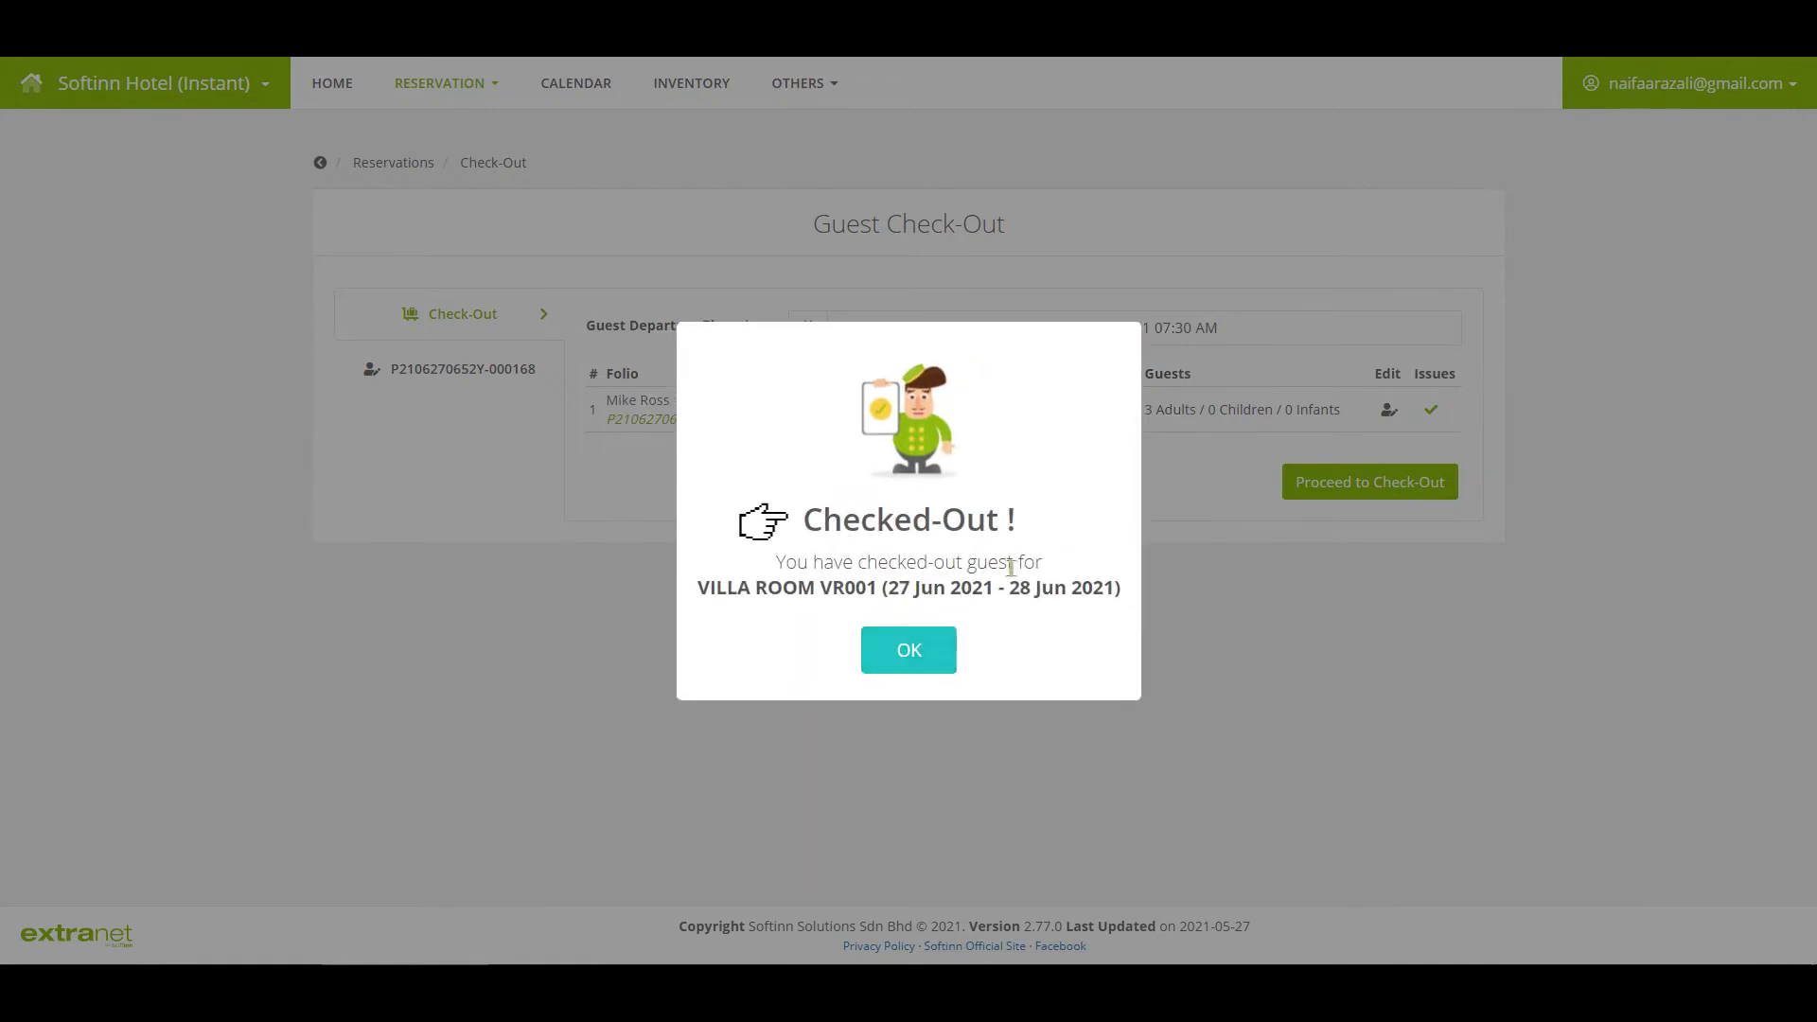
click(922, 649)
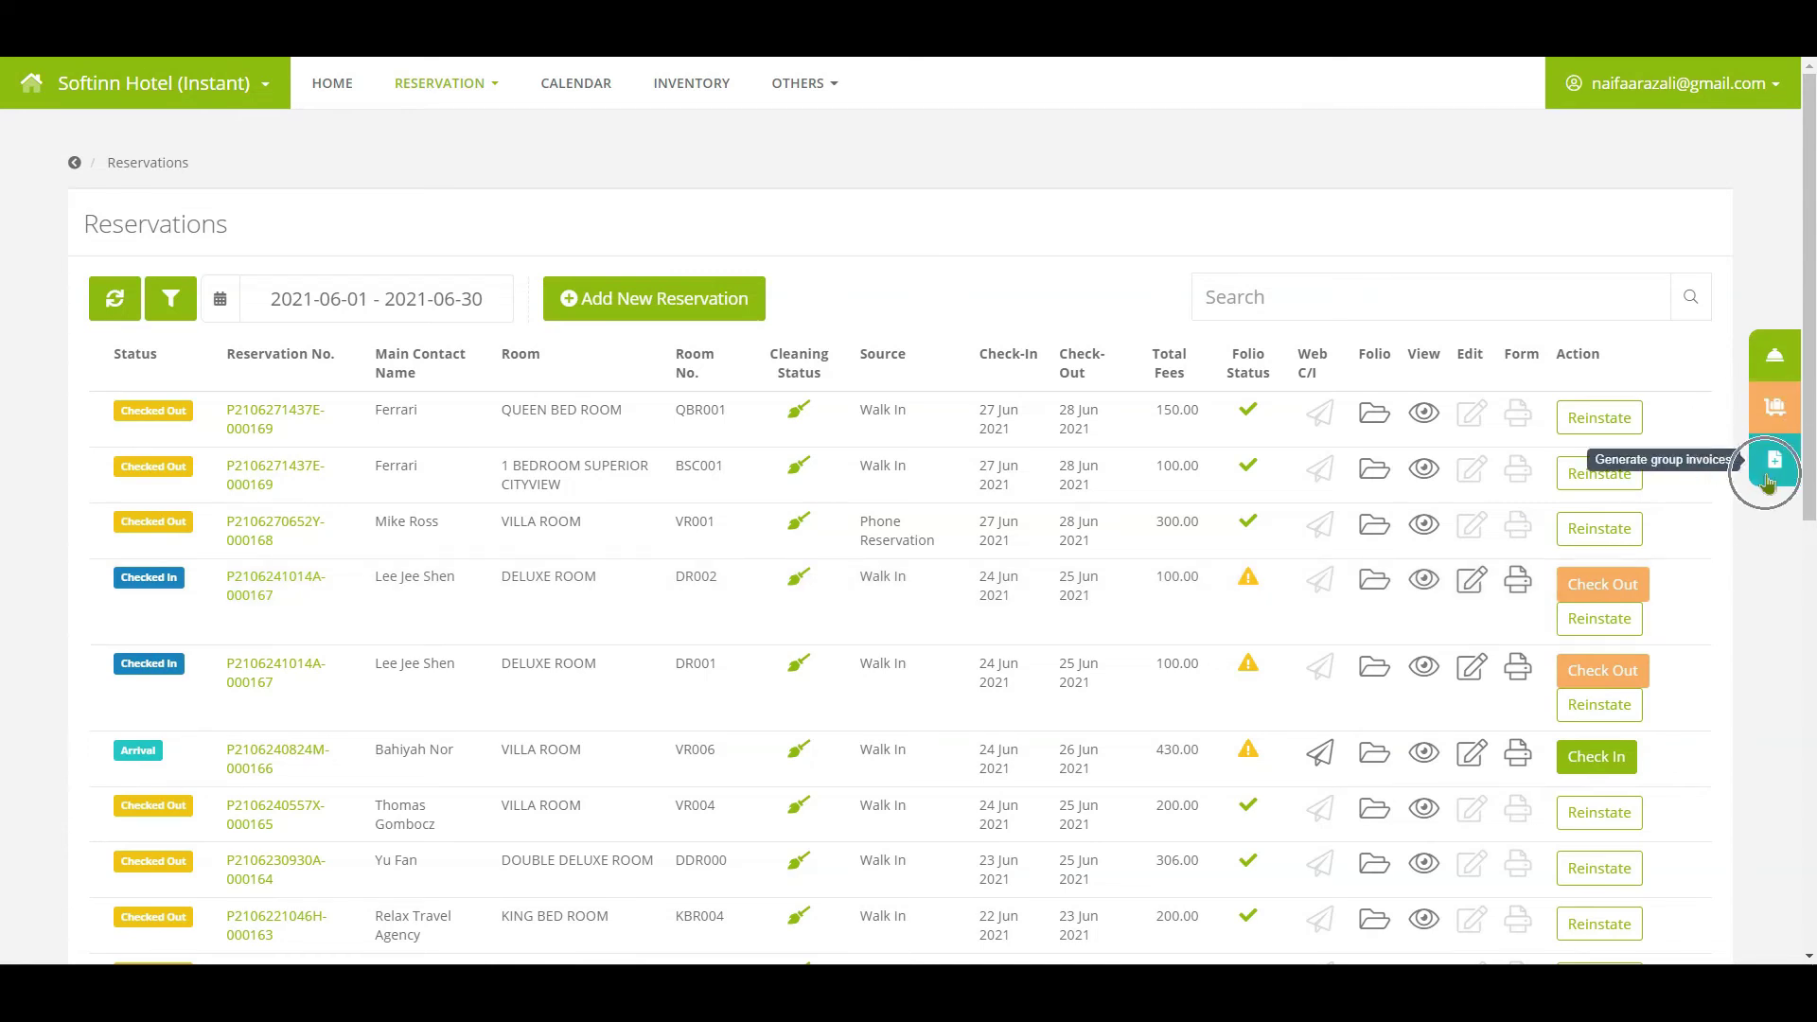
Start group invoice generation for the checked-out VILLA ROOM VR001 reservation
click(1769, 481)
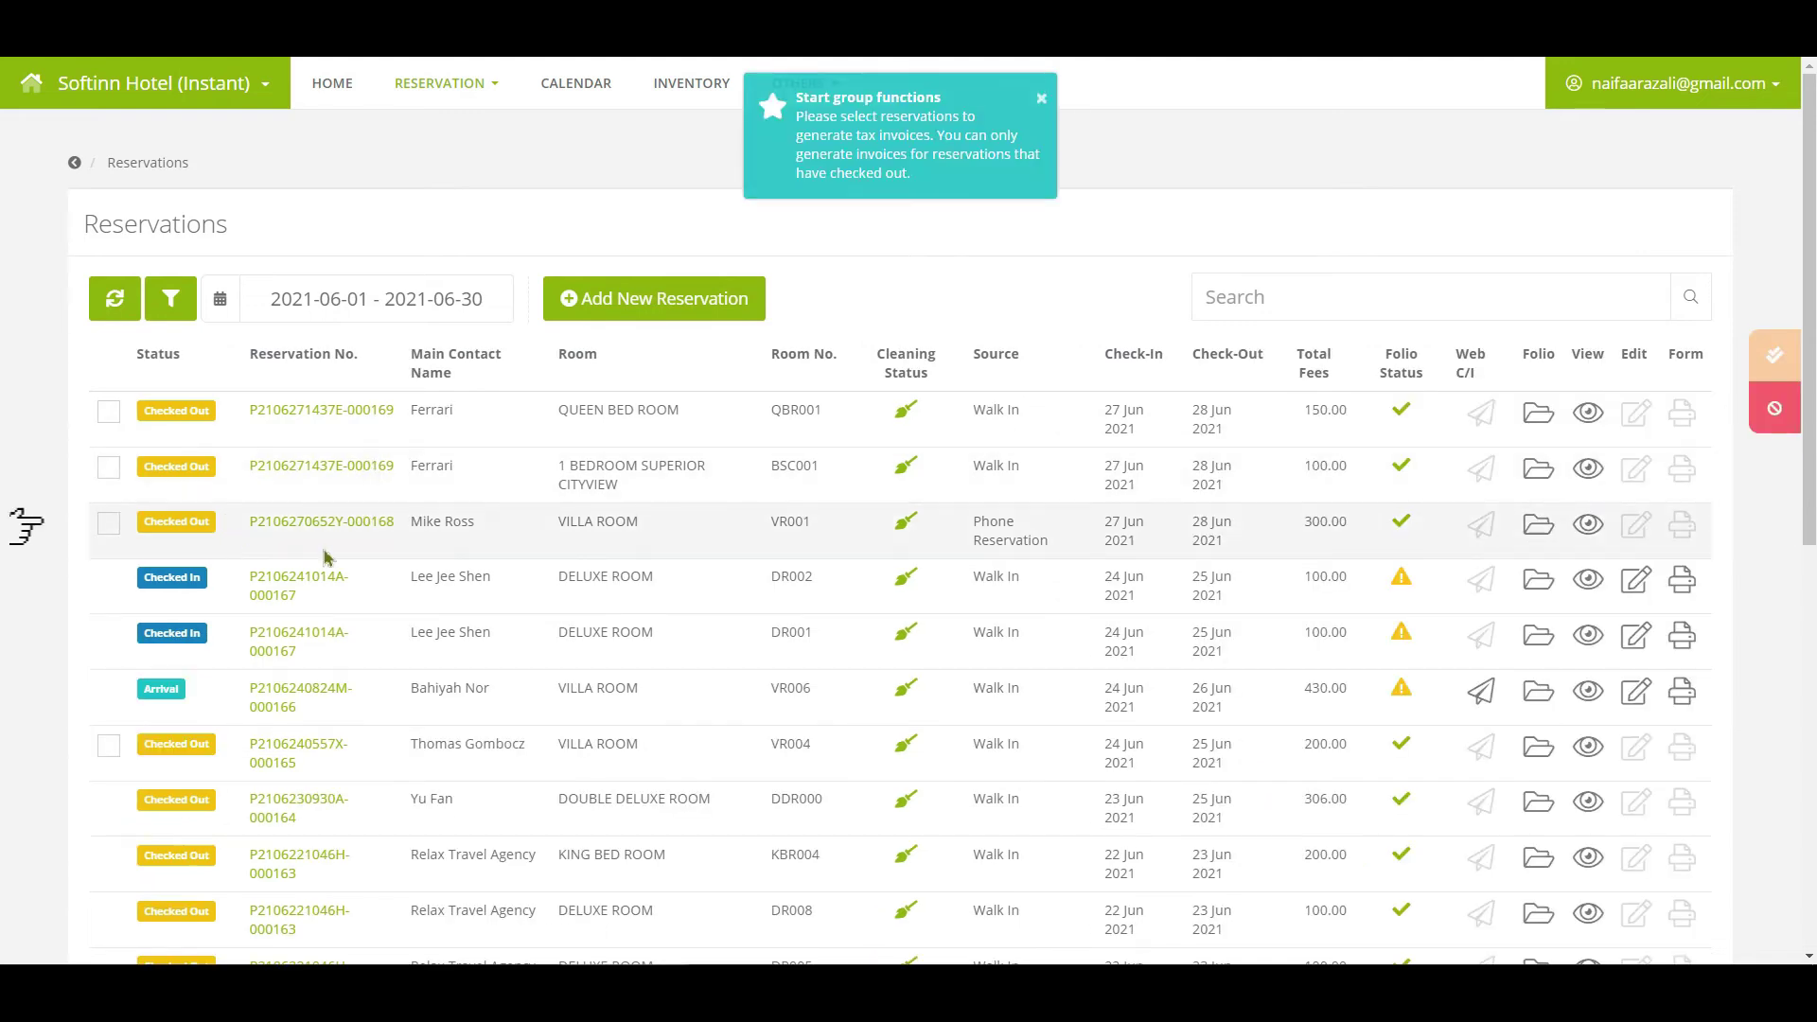
click(109, 526)
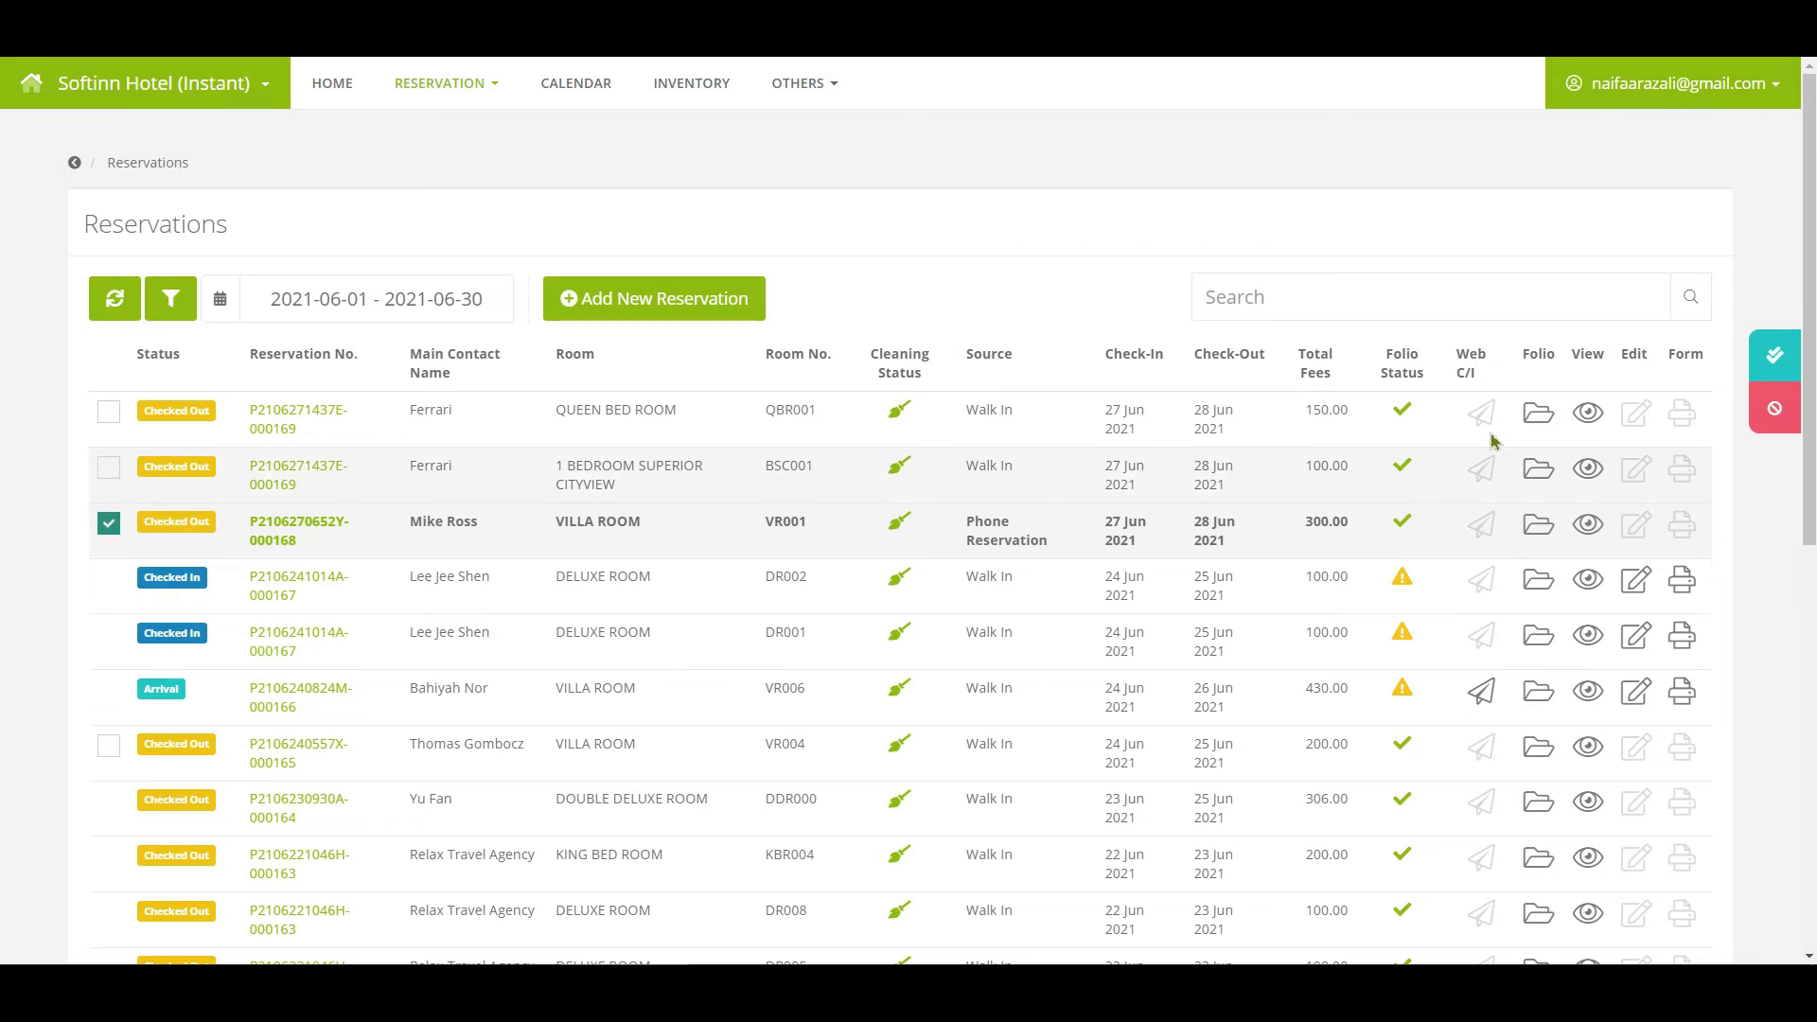
click(1771, 378)
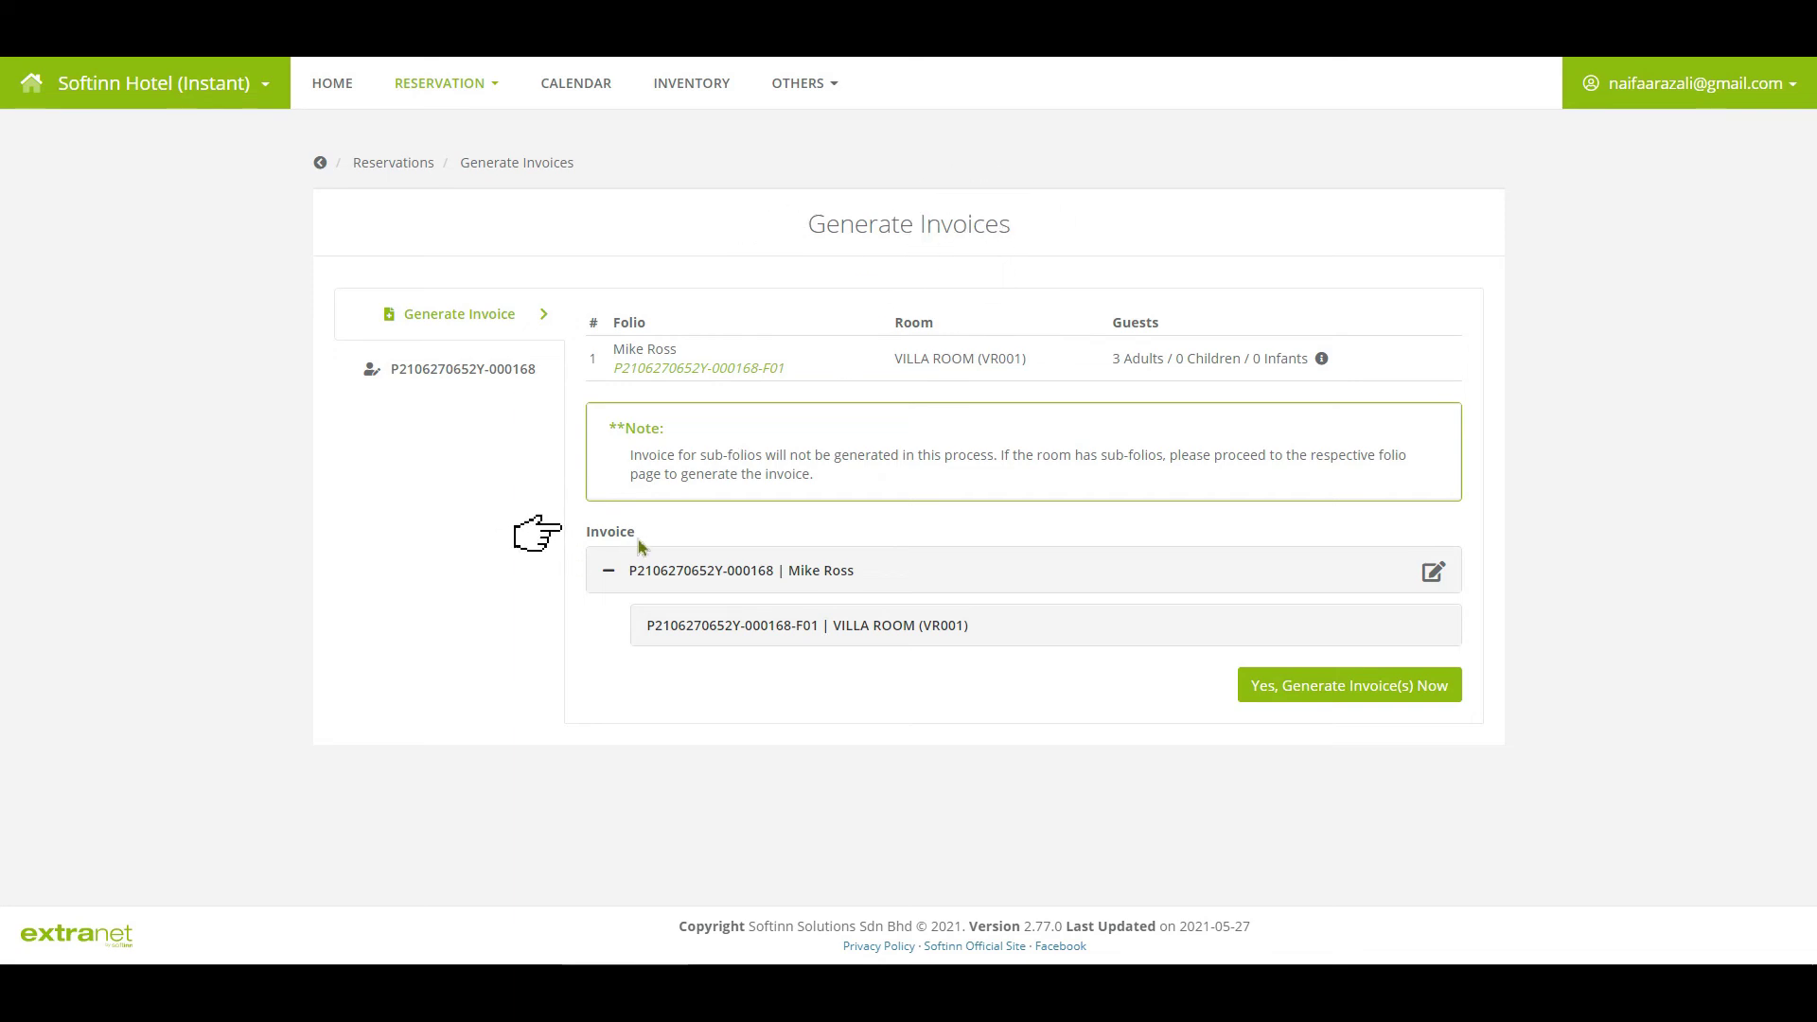
Edit the VR001 invoice to be issued in the name of the second guest listed, and save the change
click(1433, 575)
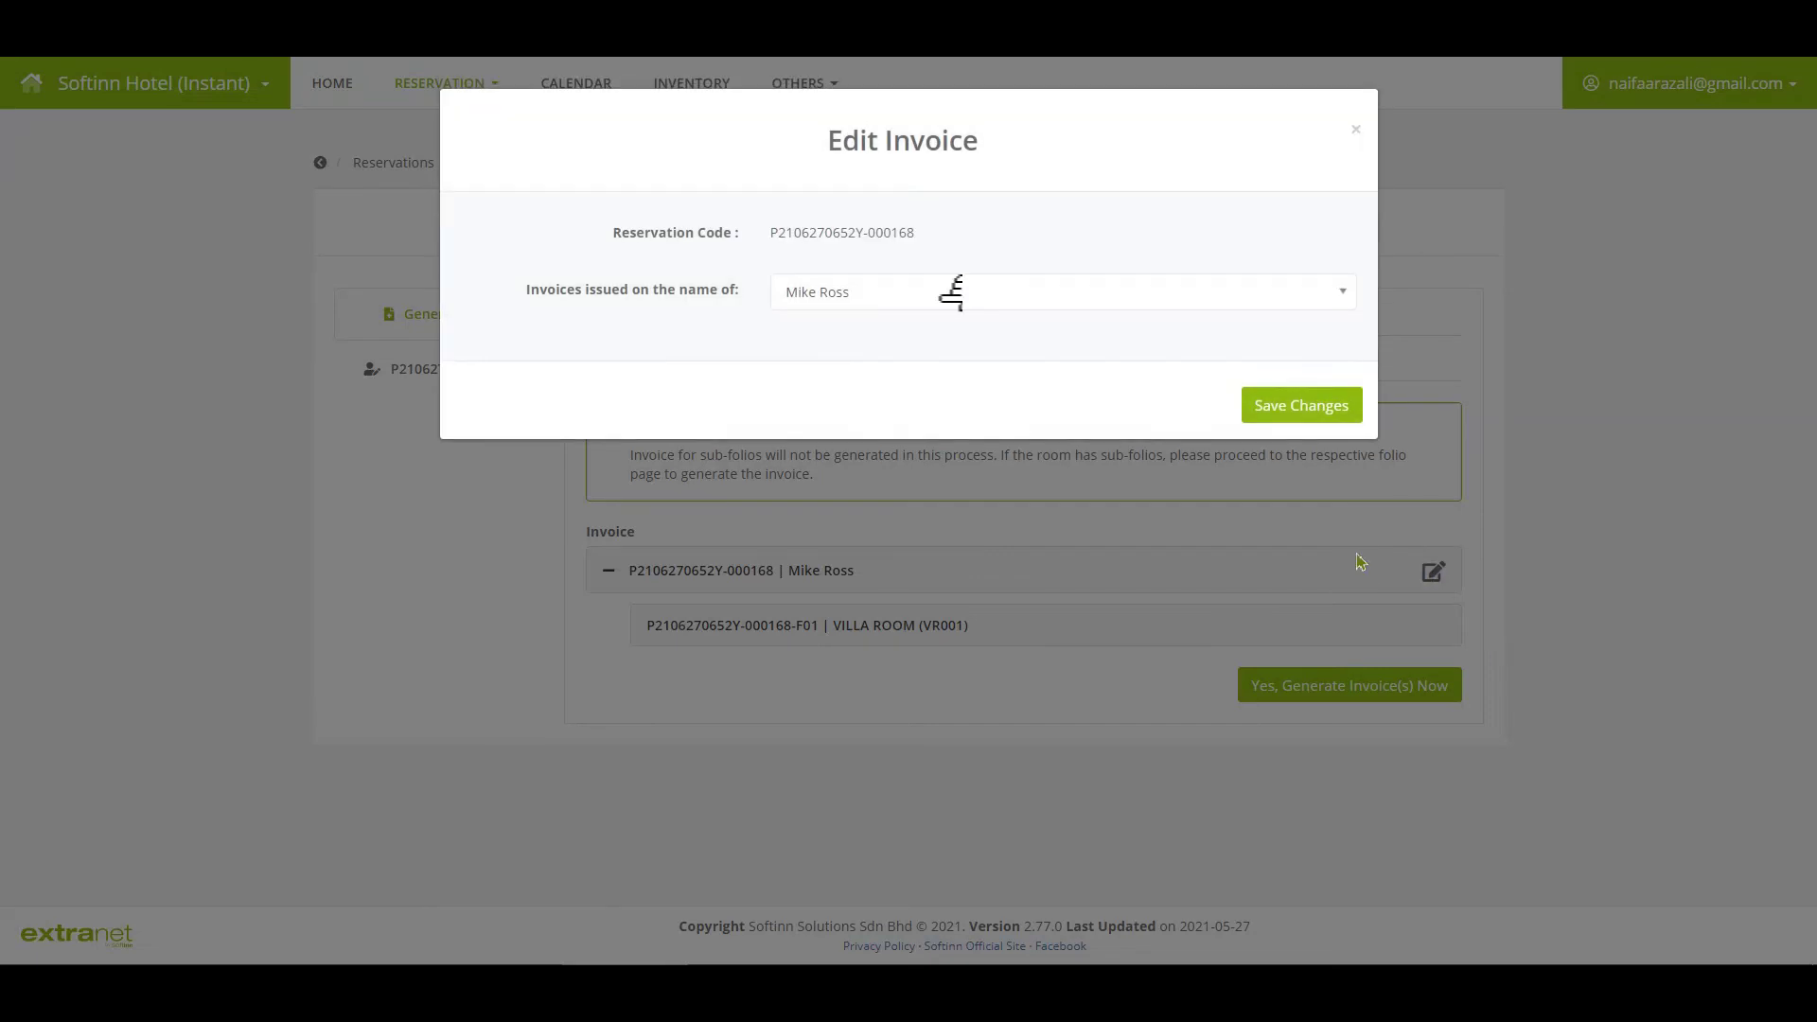
click(940, 286)
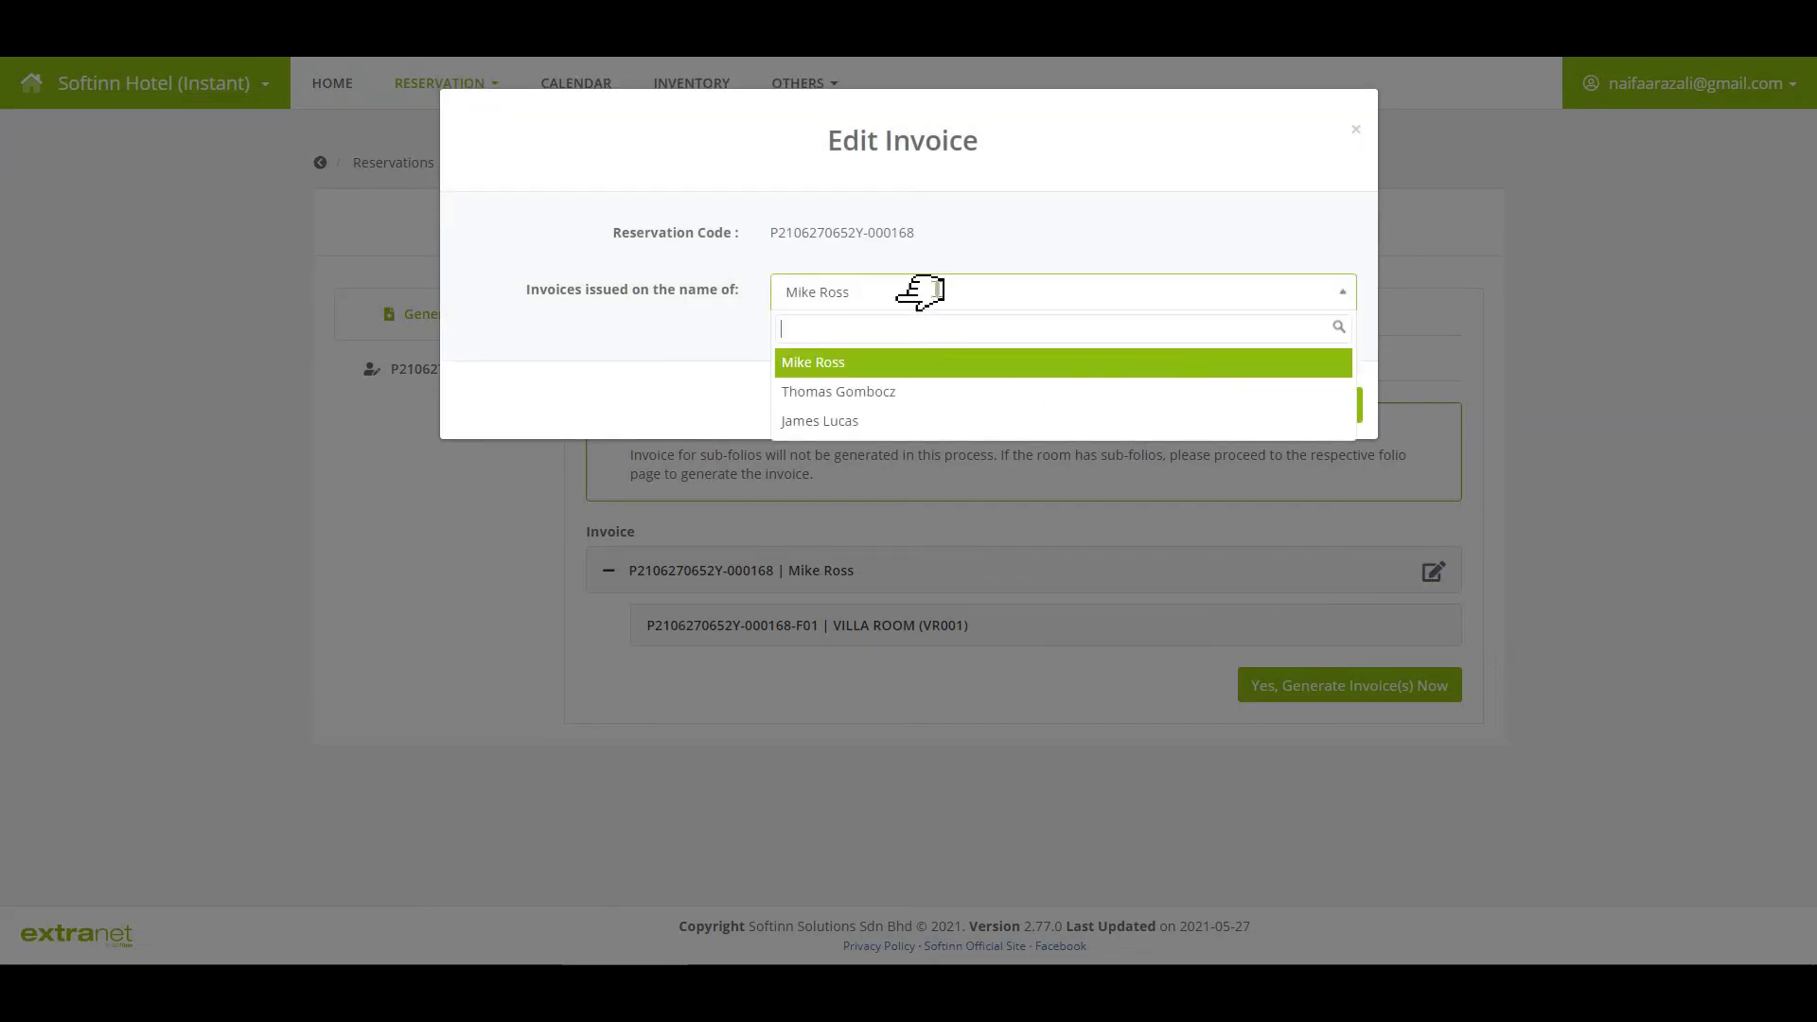
click(904, 393)
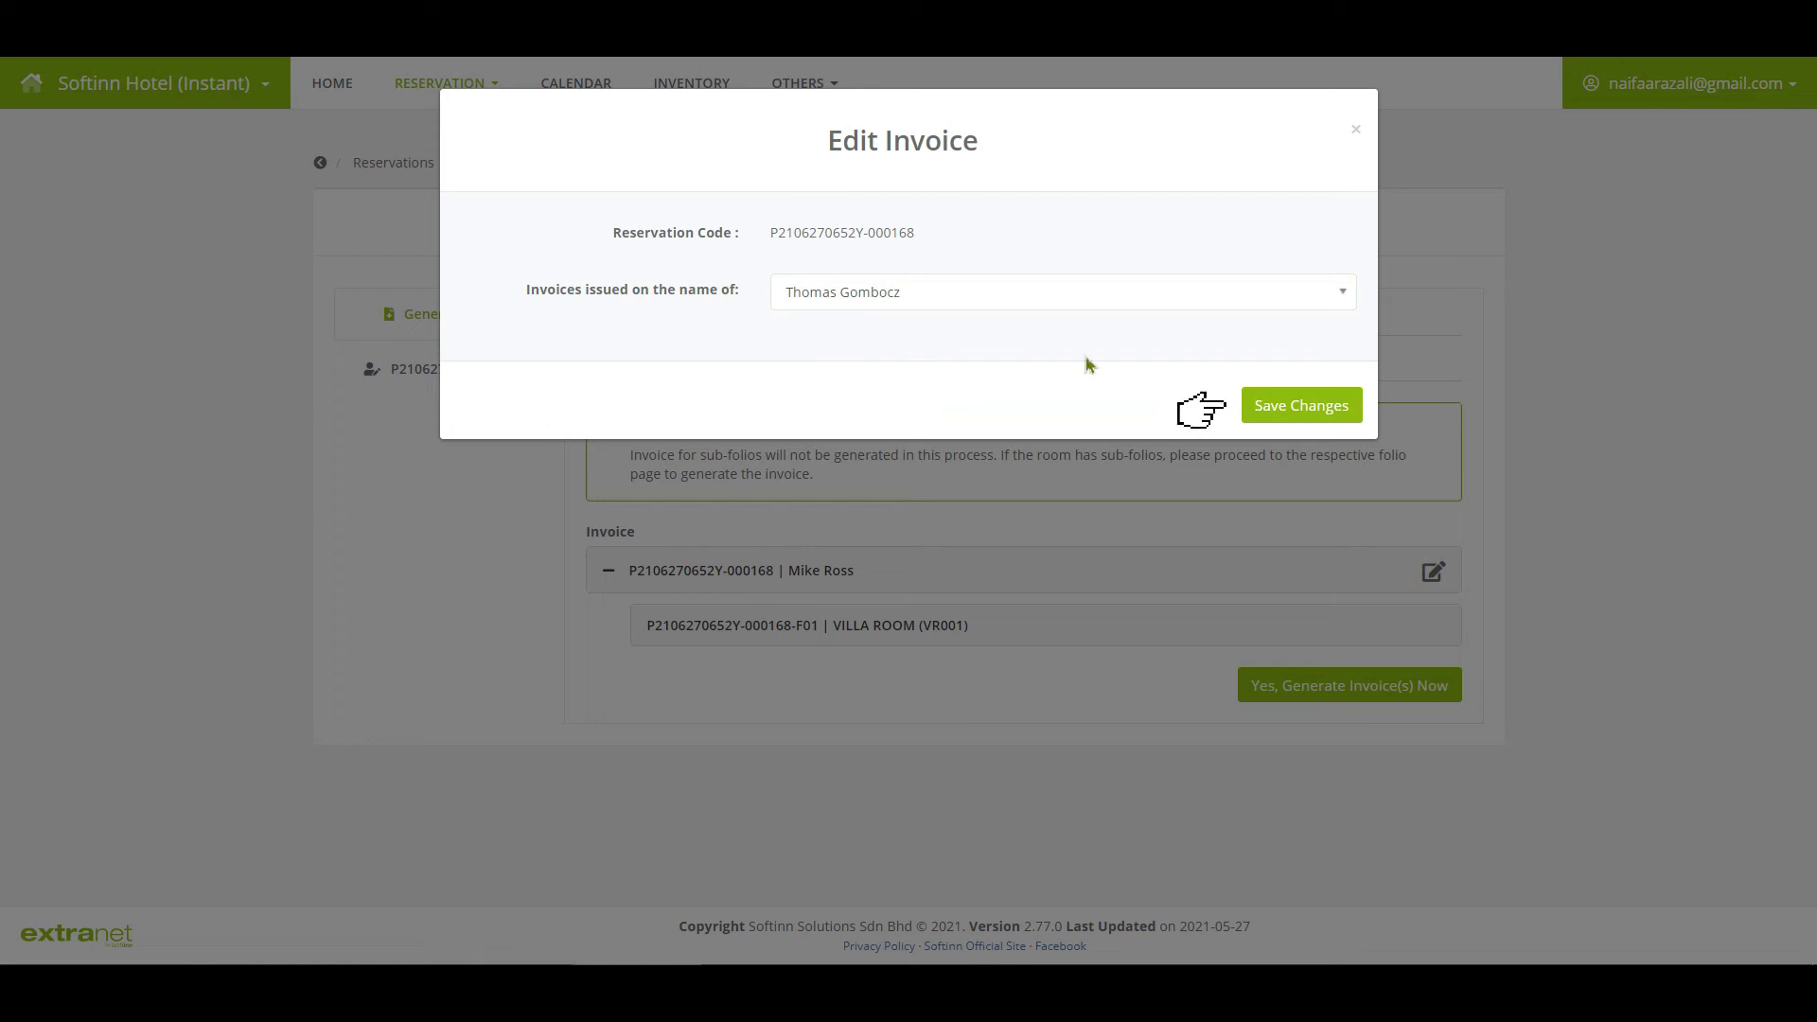
click(1291, 423)
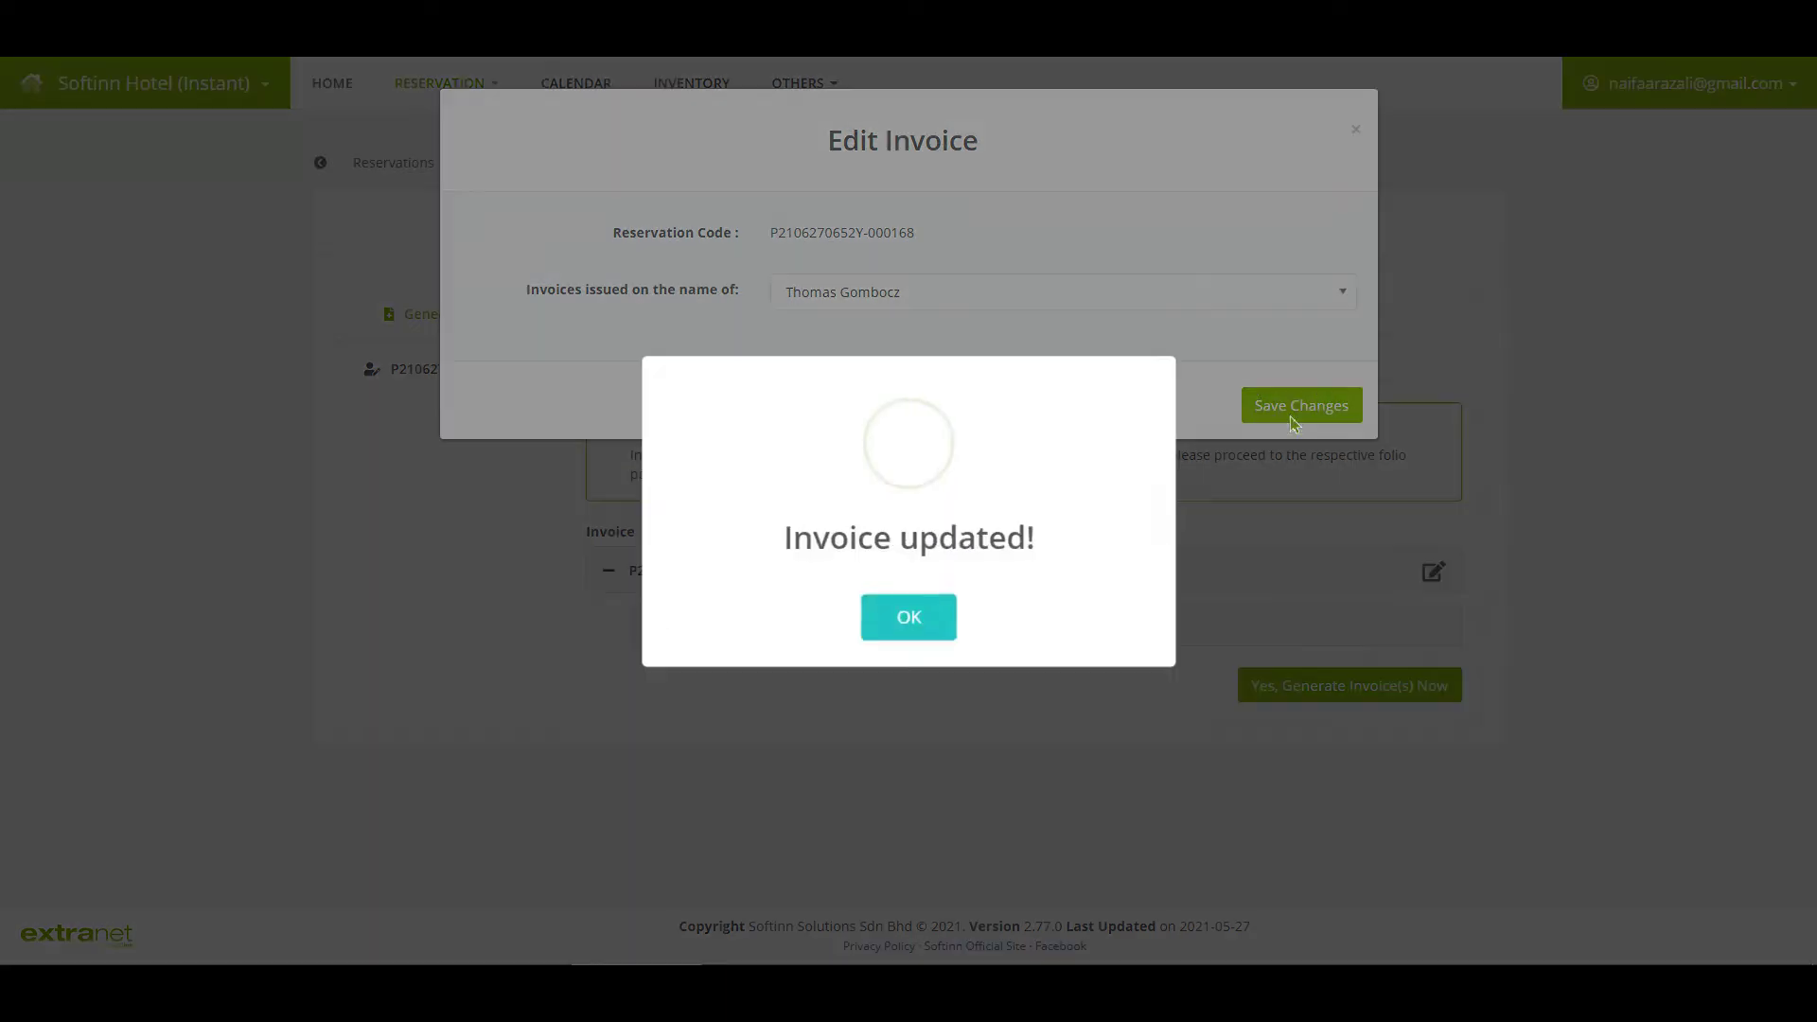
click(904, 620)
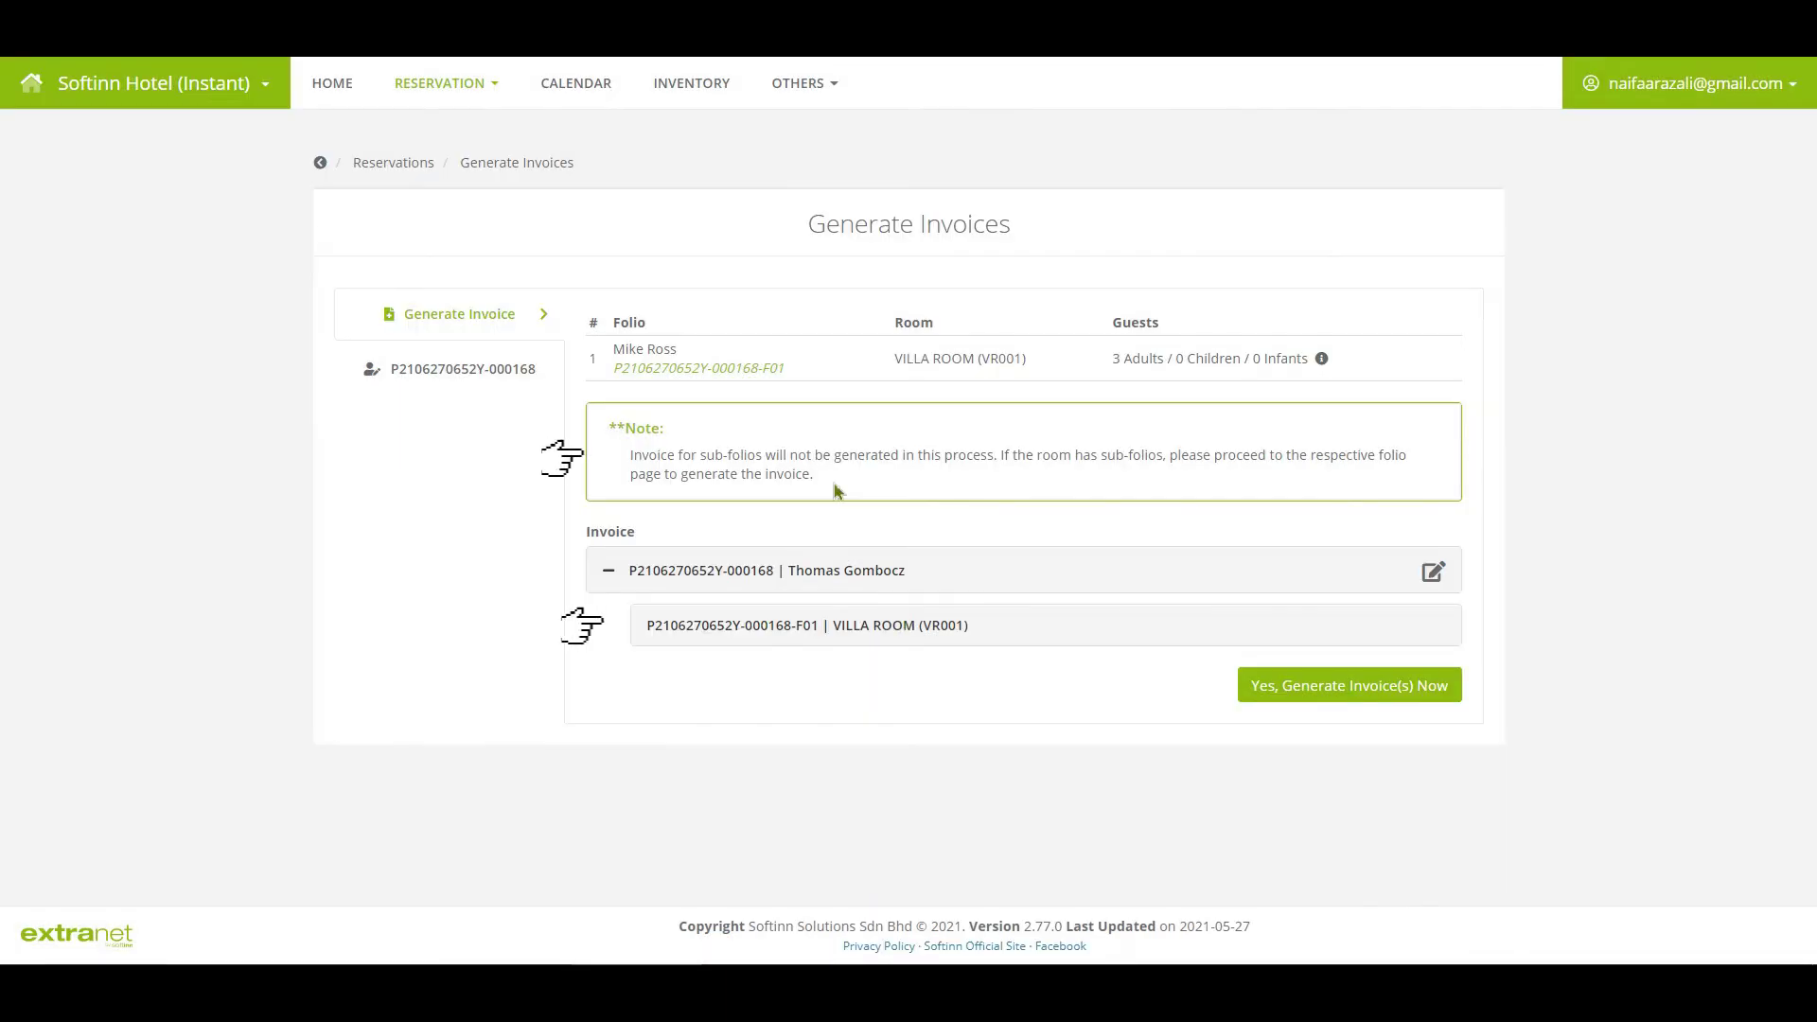
click(835, 490)
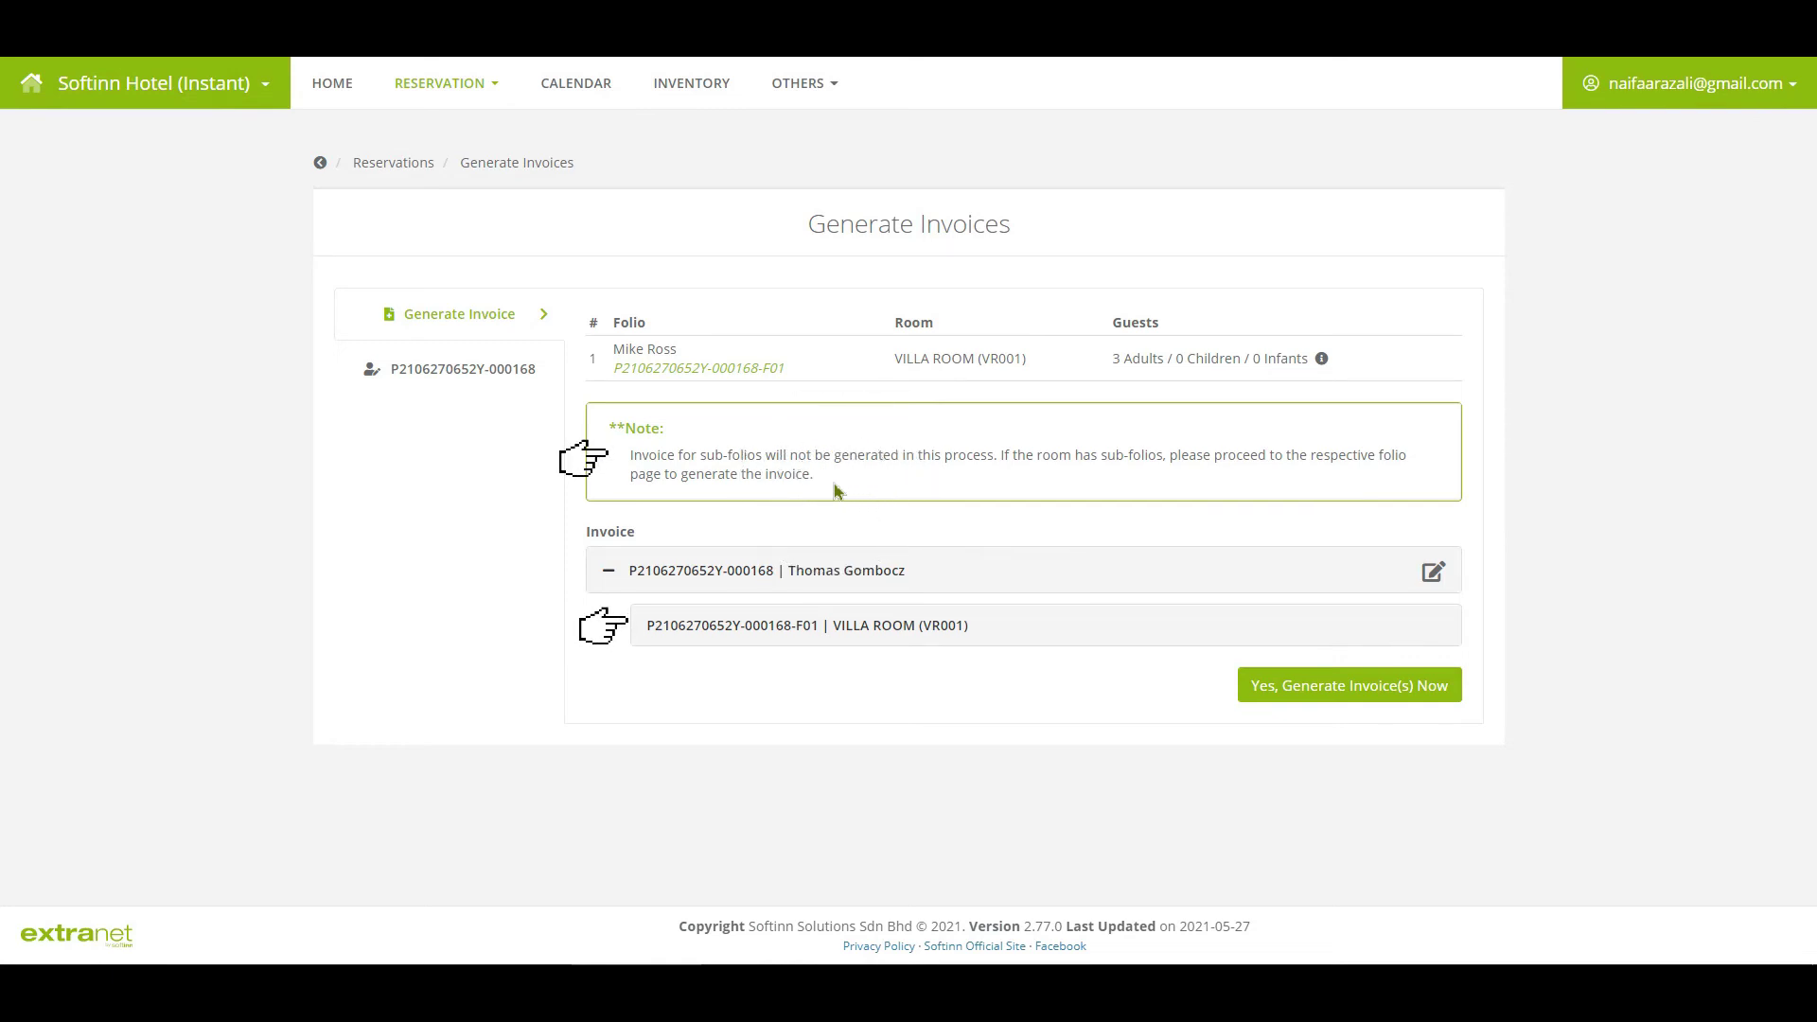
Generate the VR001 reservation's invoice and confirm it
click(1371, 693)
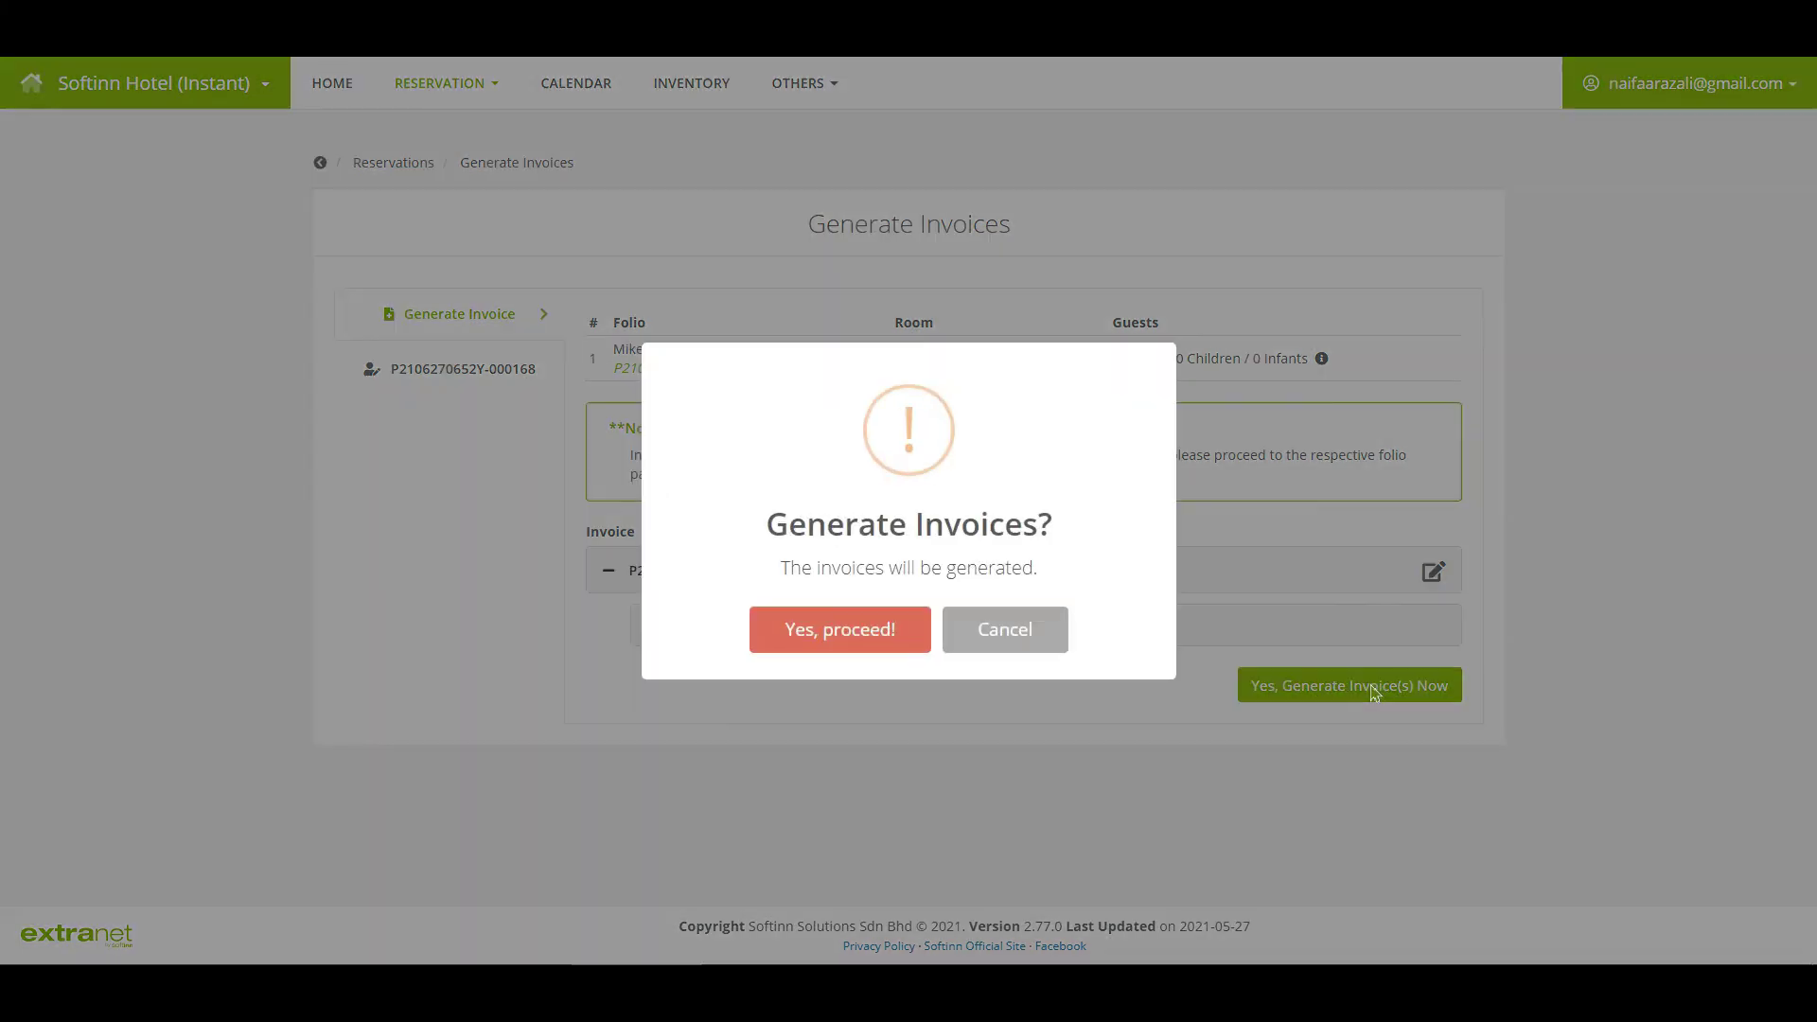
click(840, 629)
click(910, 629)
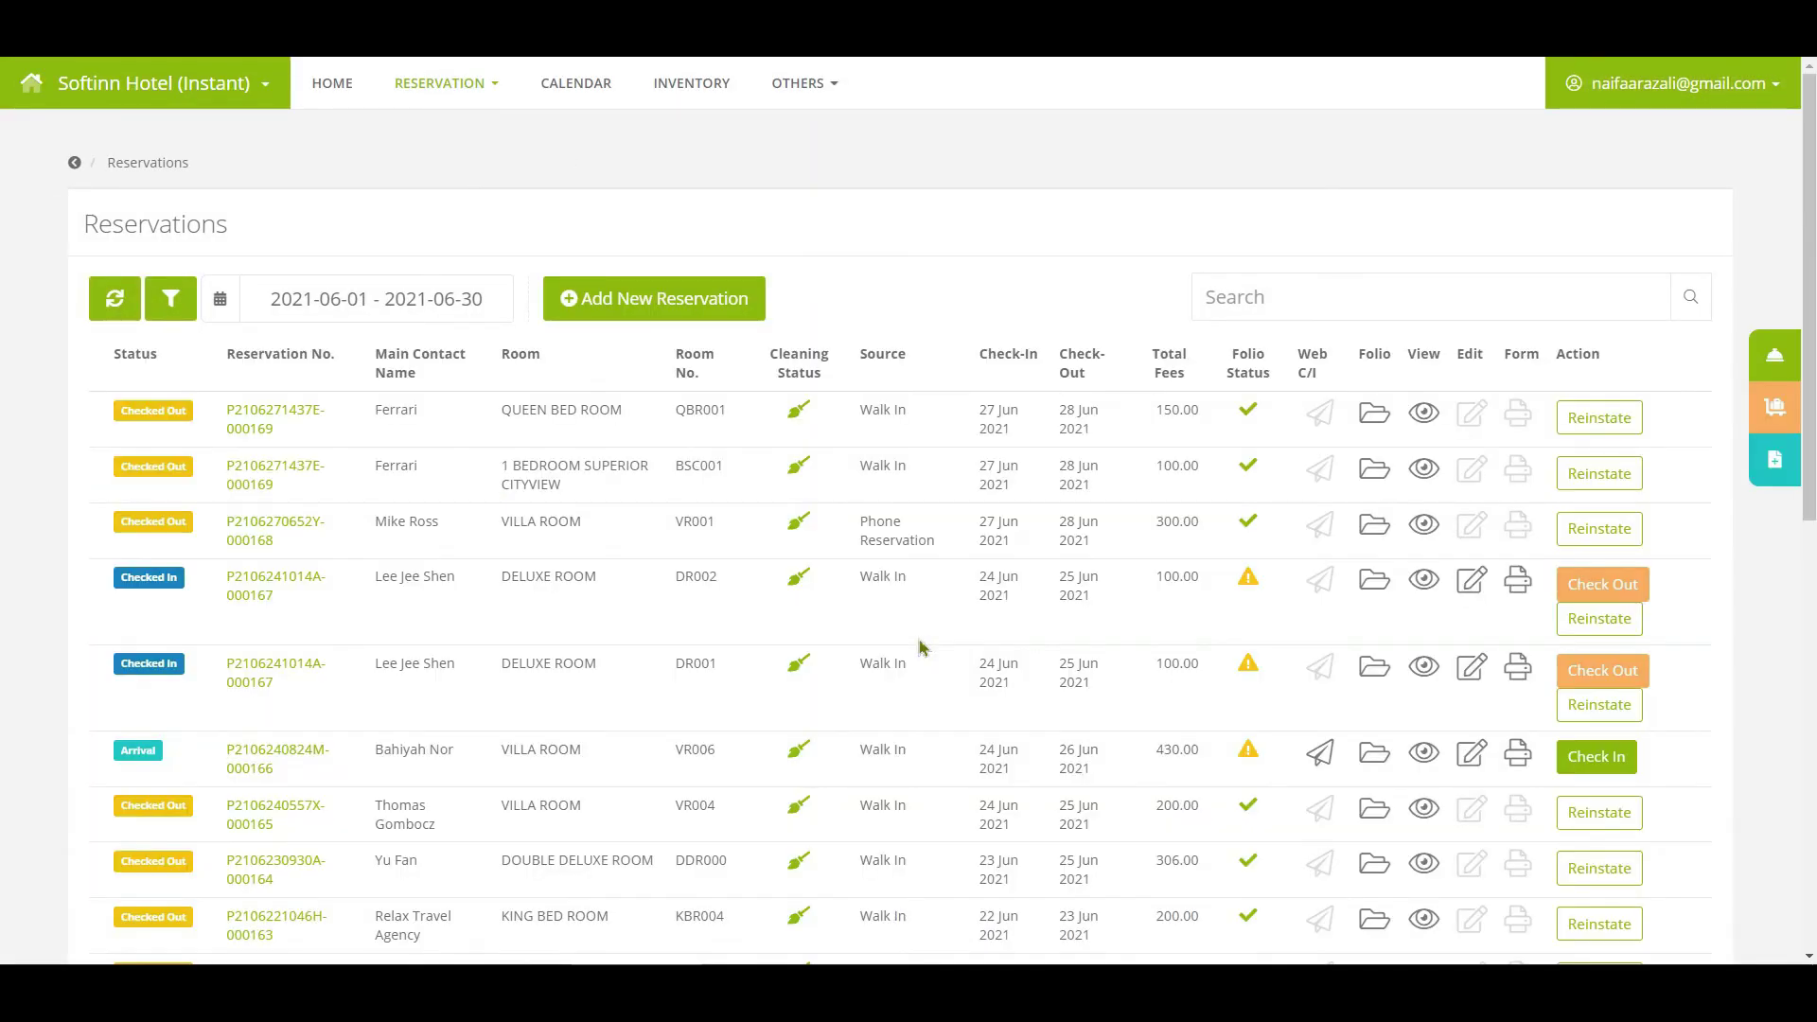
Open the folio of the VR001 reservation and show the print and email options for its invoice
click(1375, 535)
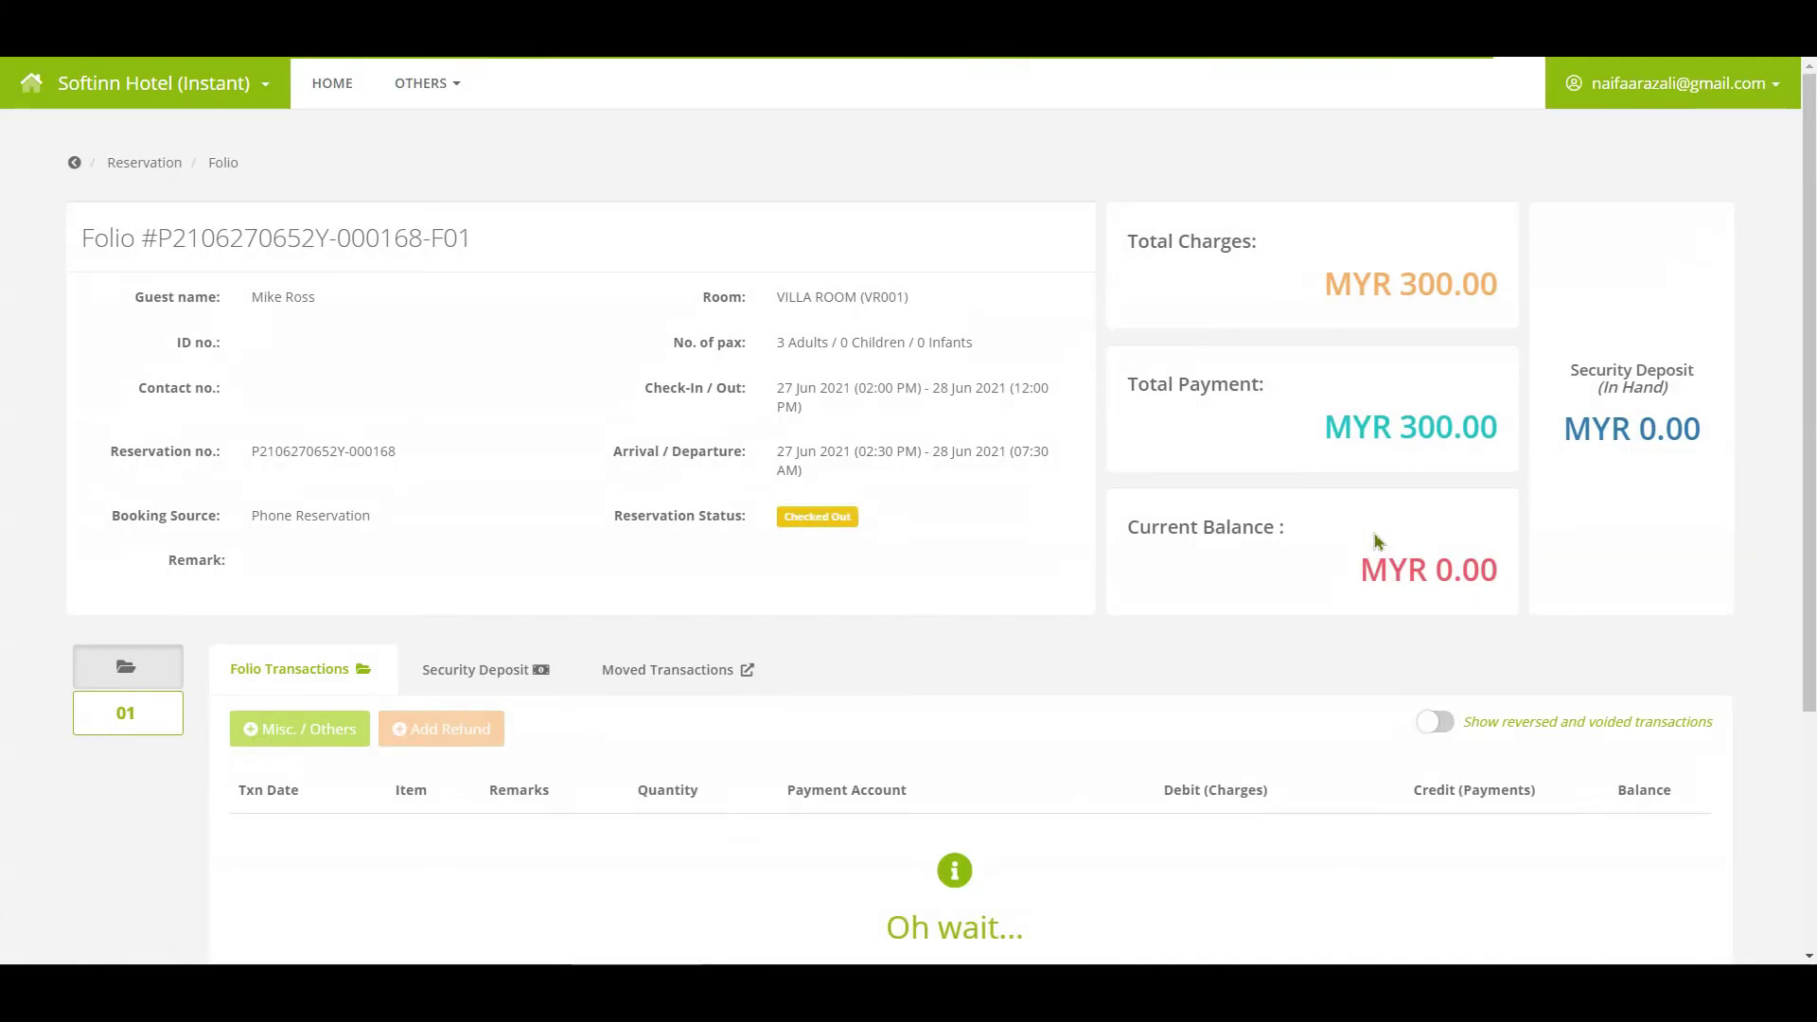
scroll(1378, 540, down, 3)
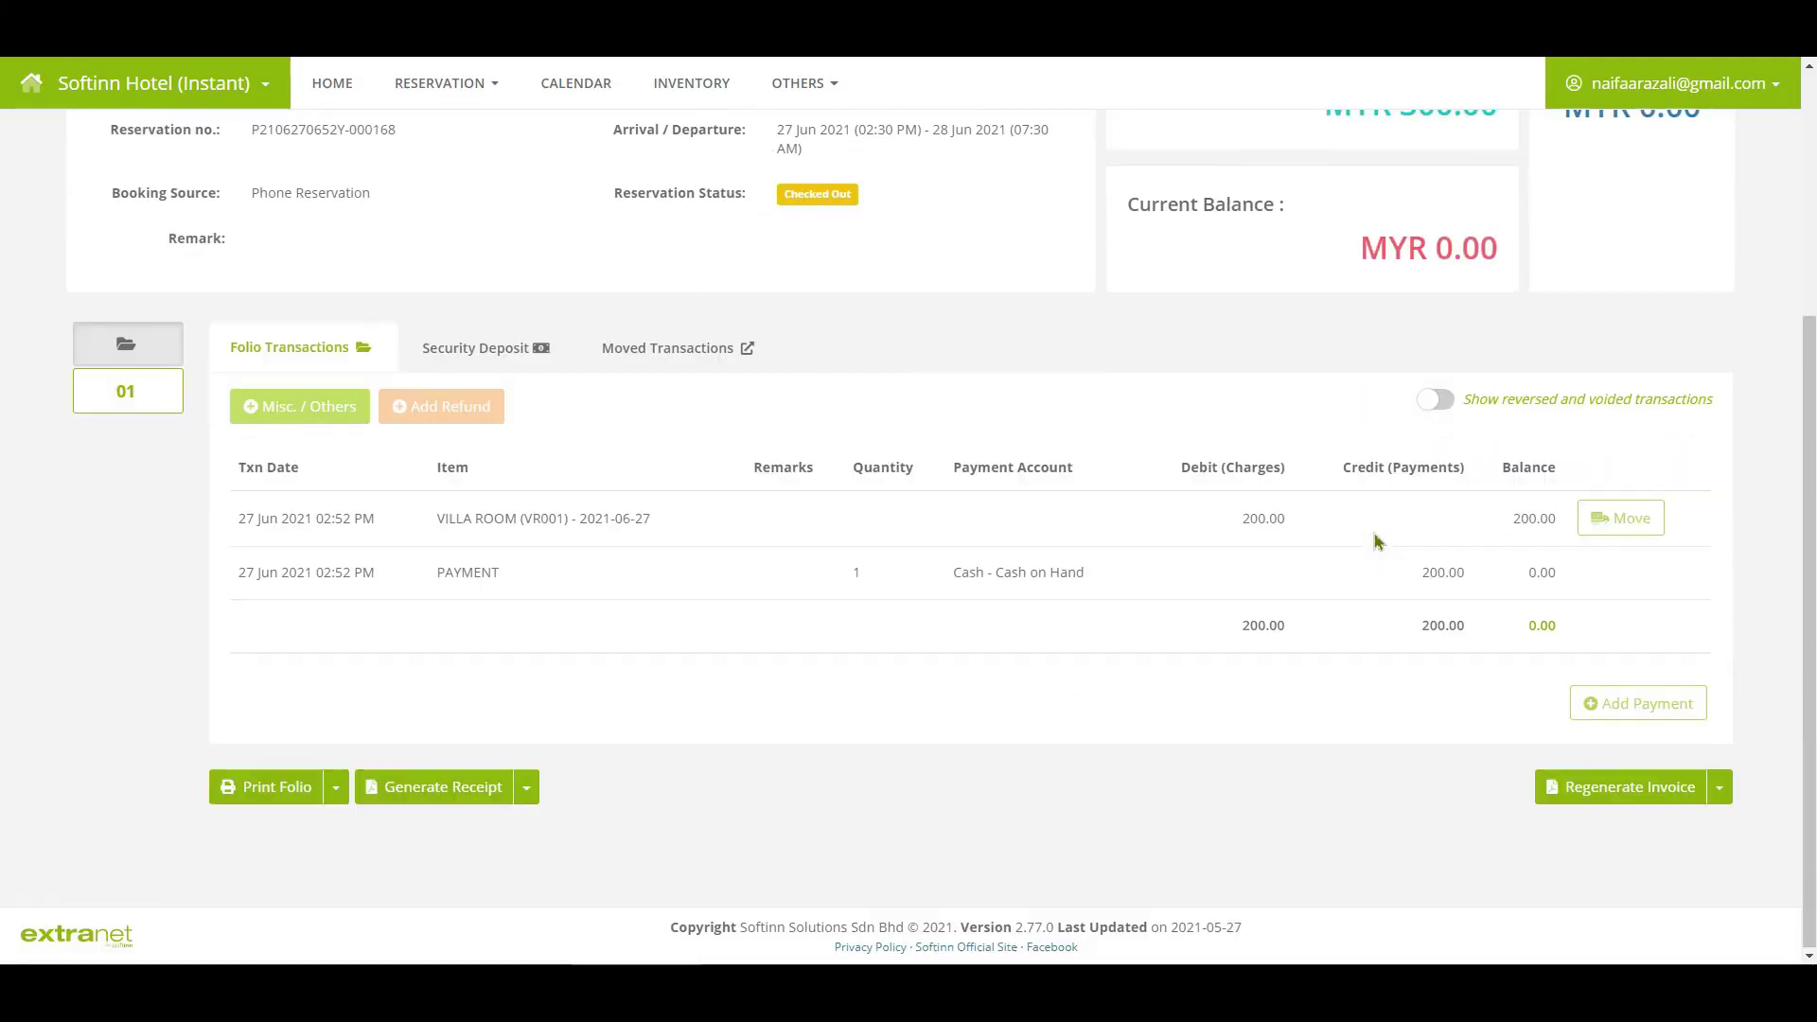
click(1719, 787)
click(1663, 837)
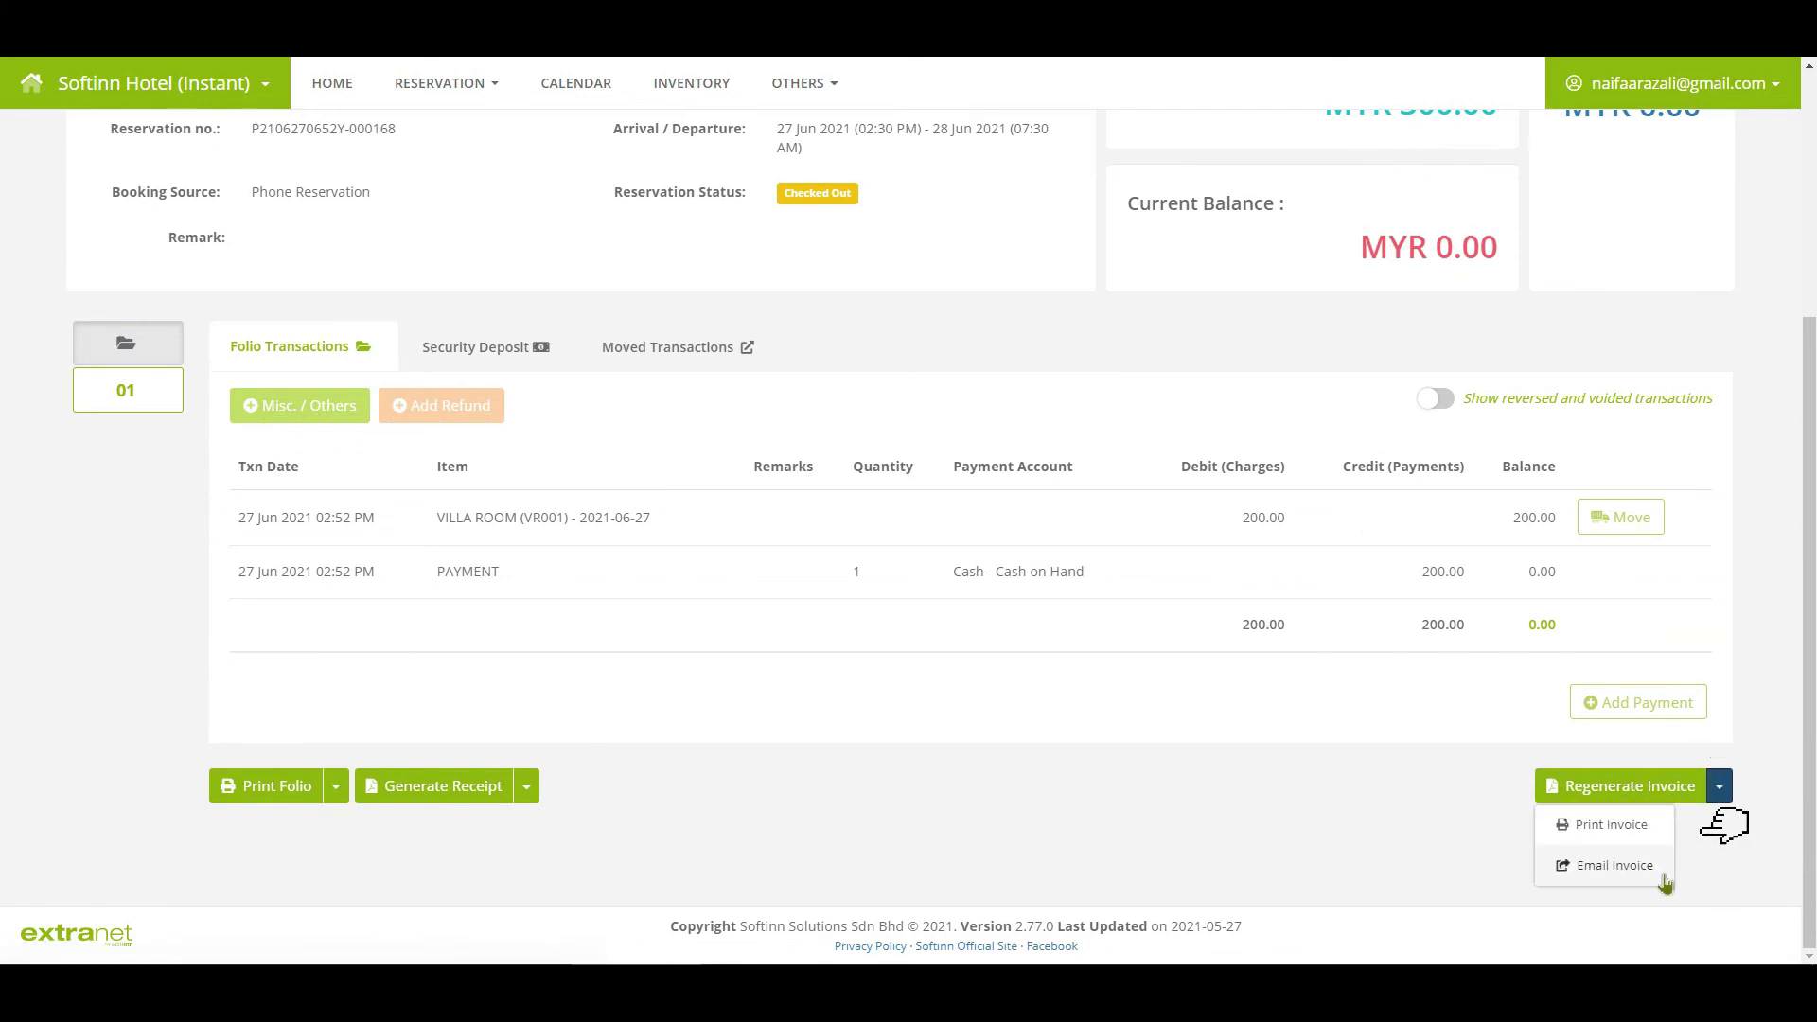
click(1663, 873)
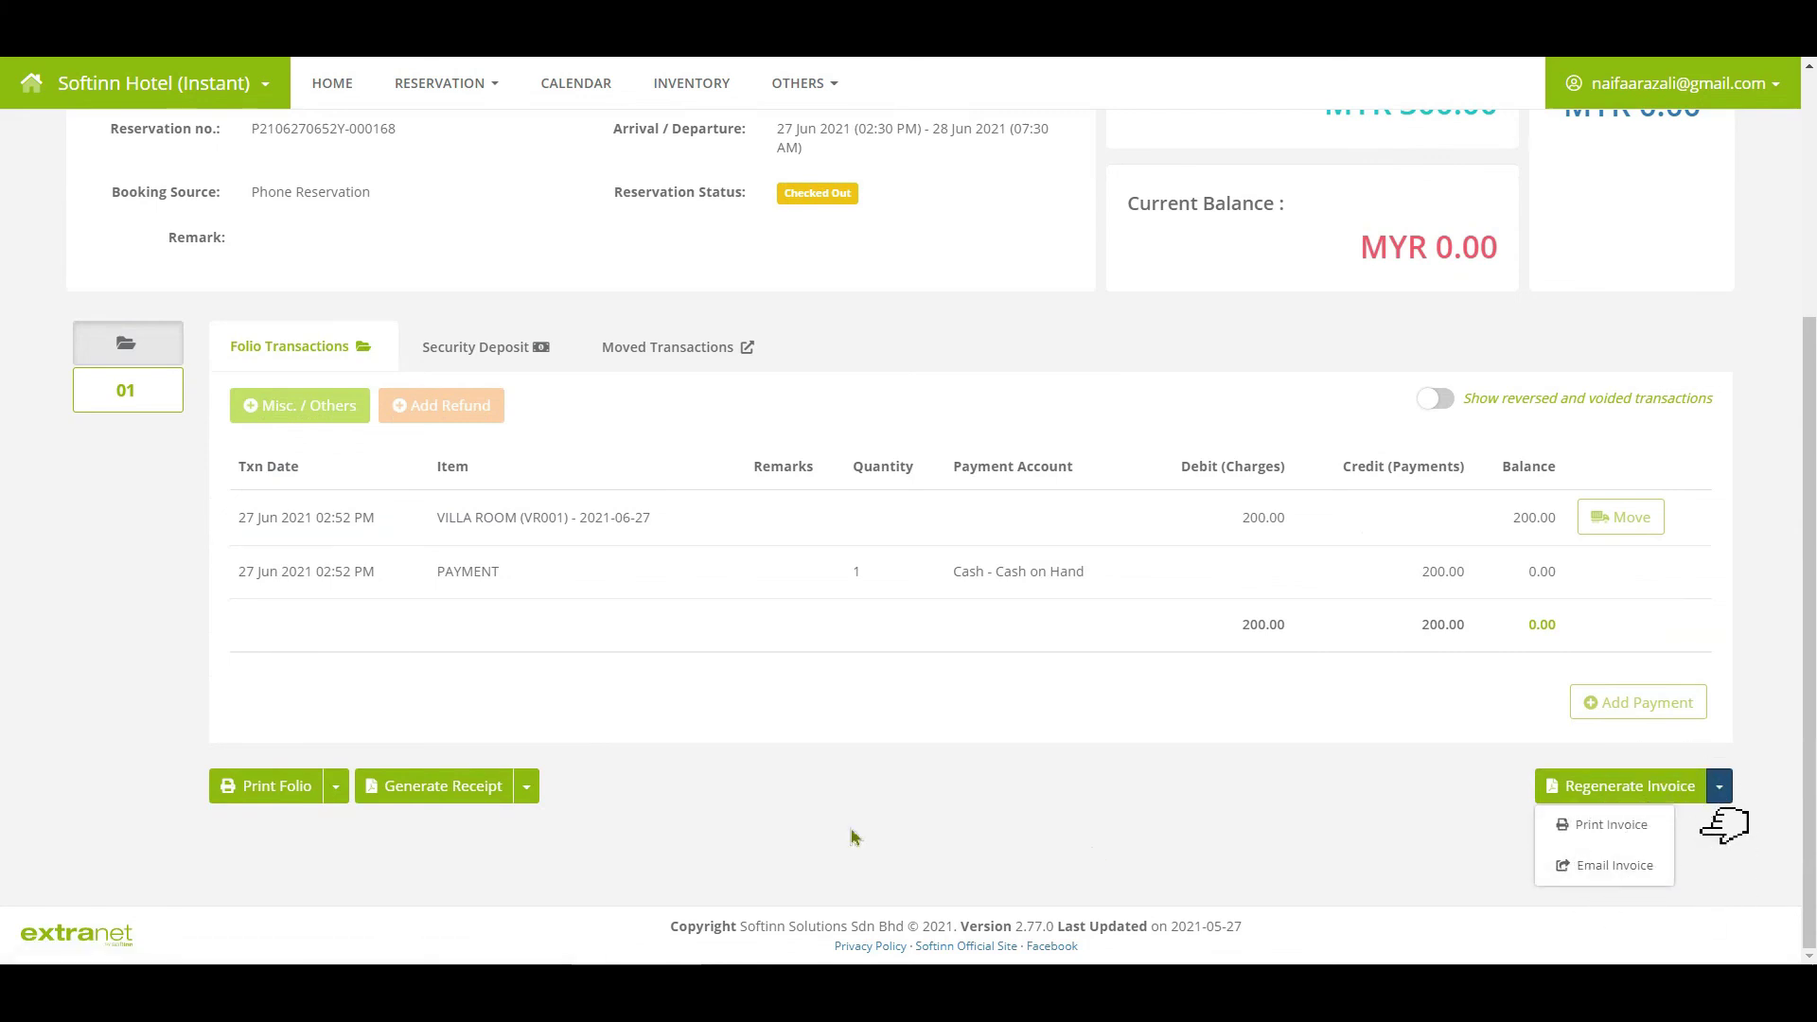
Open sub-folio 01 and generate its invoice, leaving Receive From empty to issue it in the main contact's name
click(149, 401)
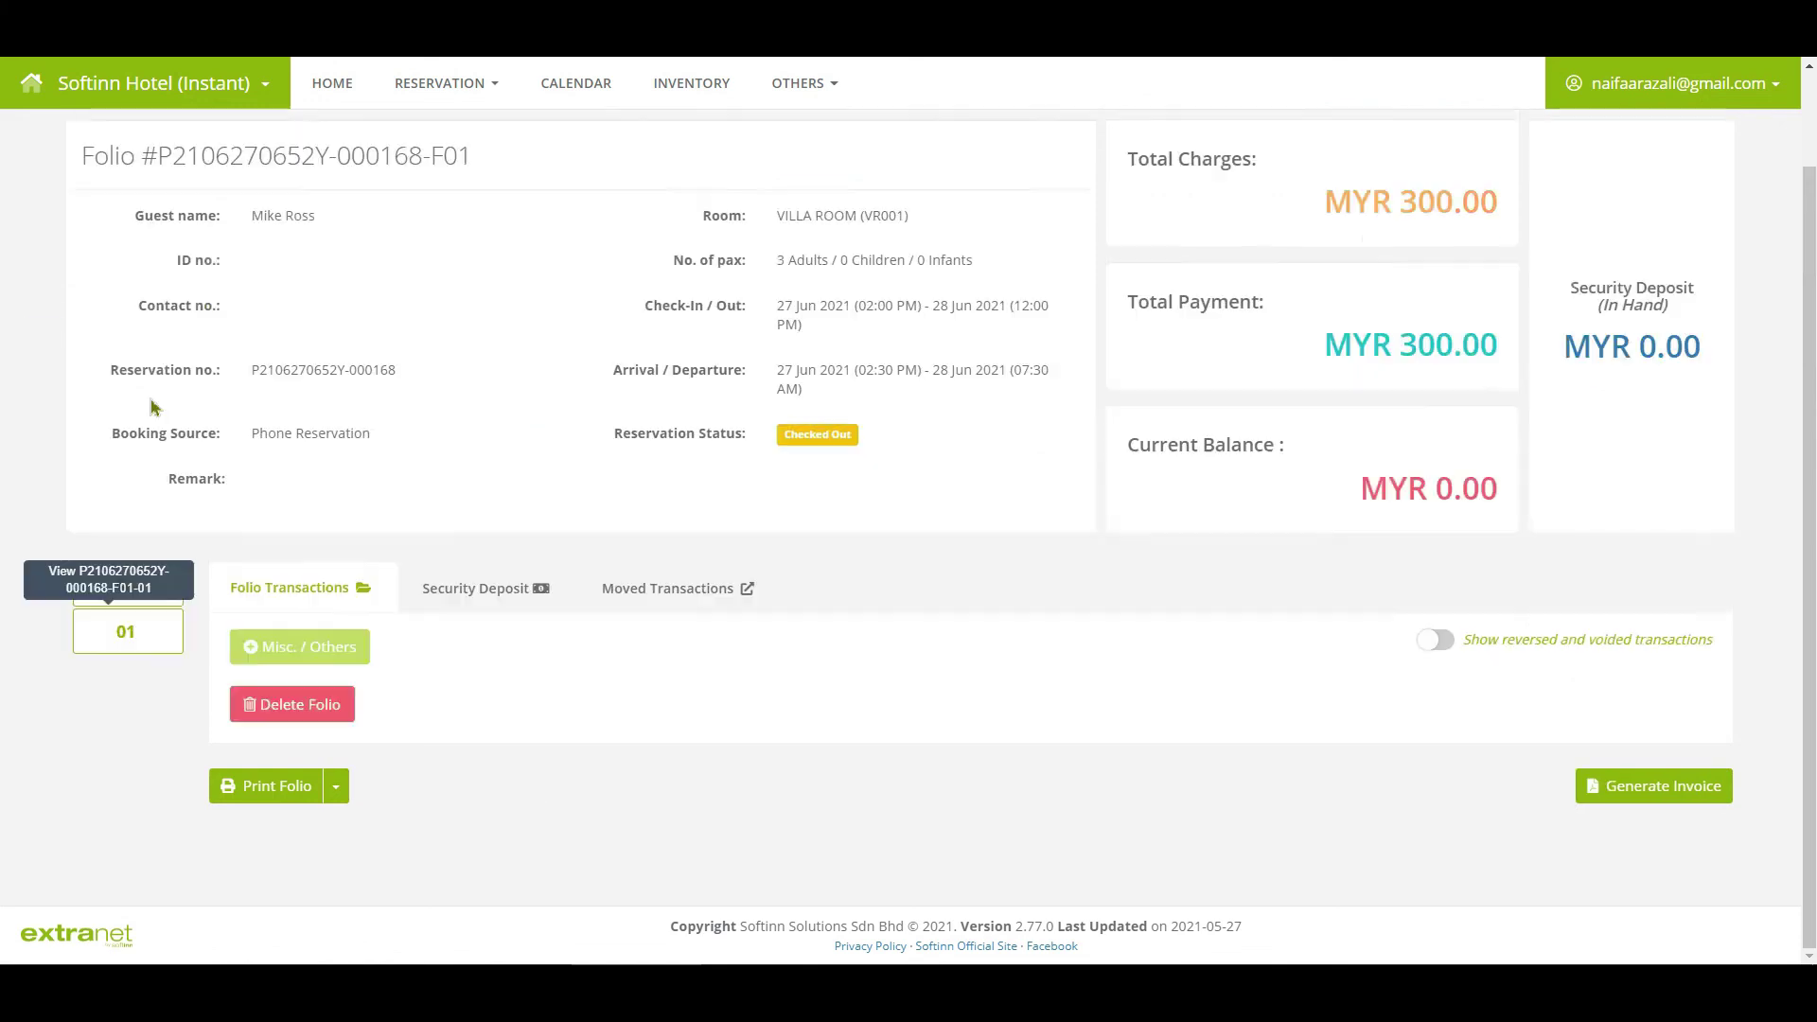
click(1673, 804)
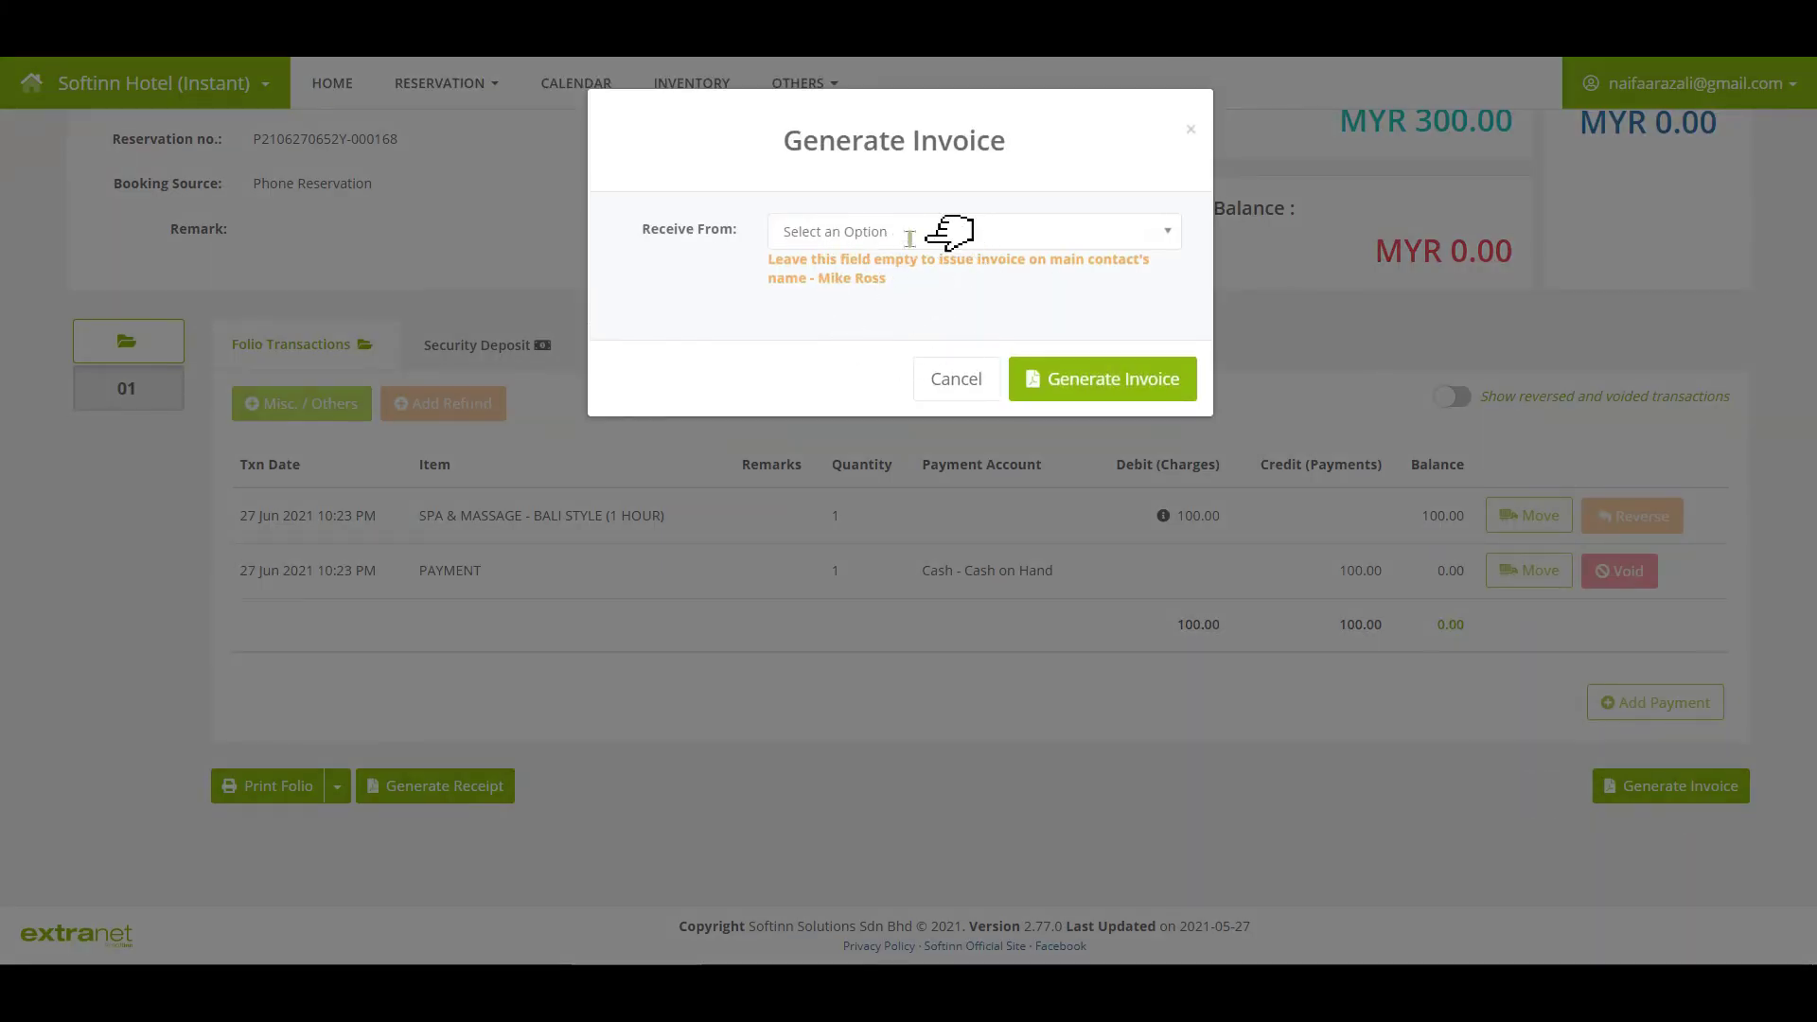
click(910, 234)
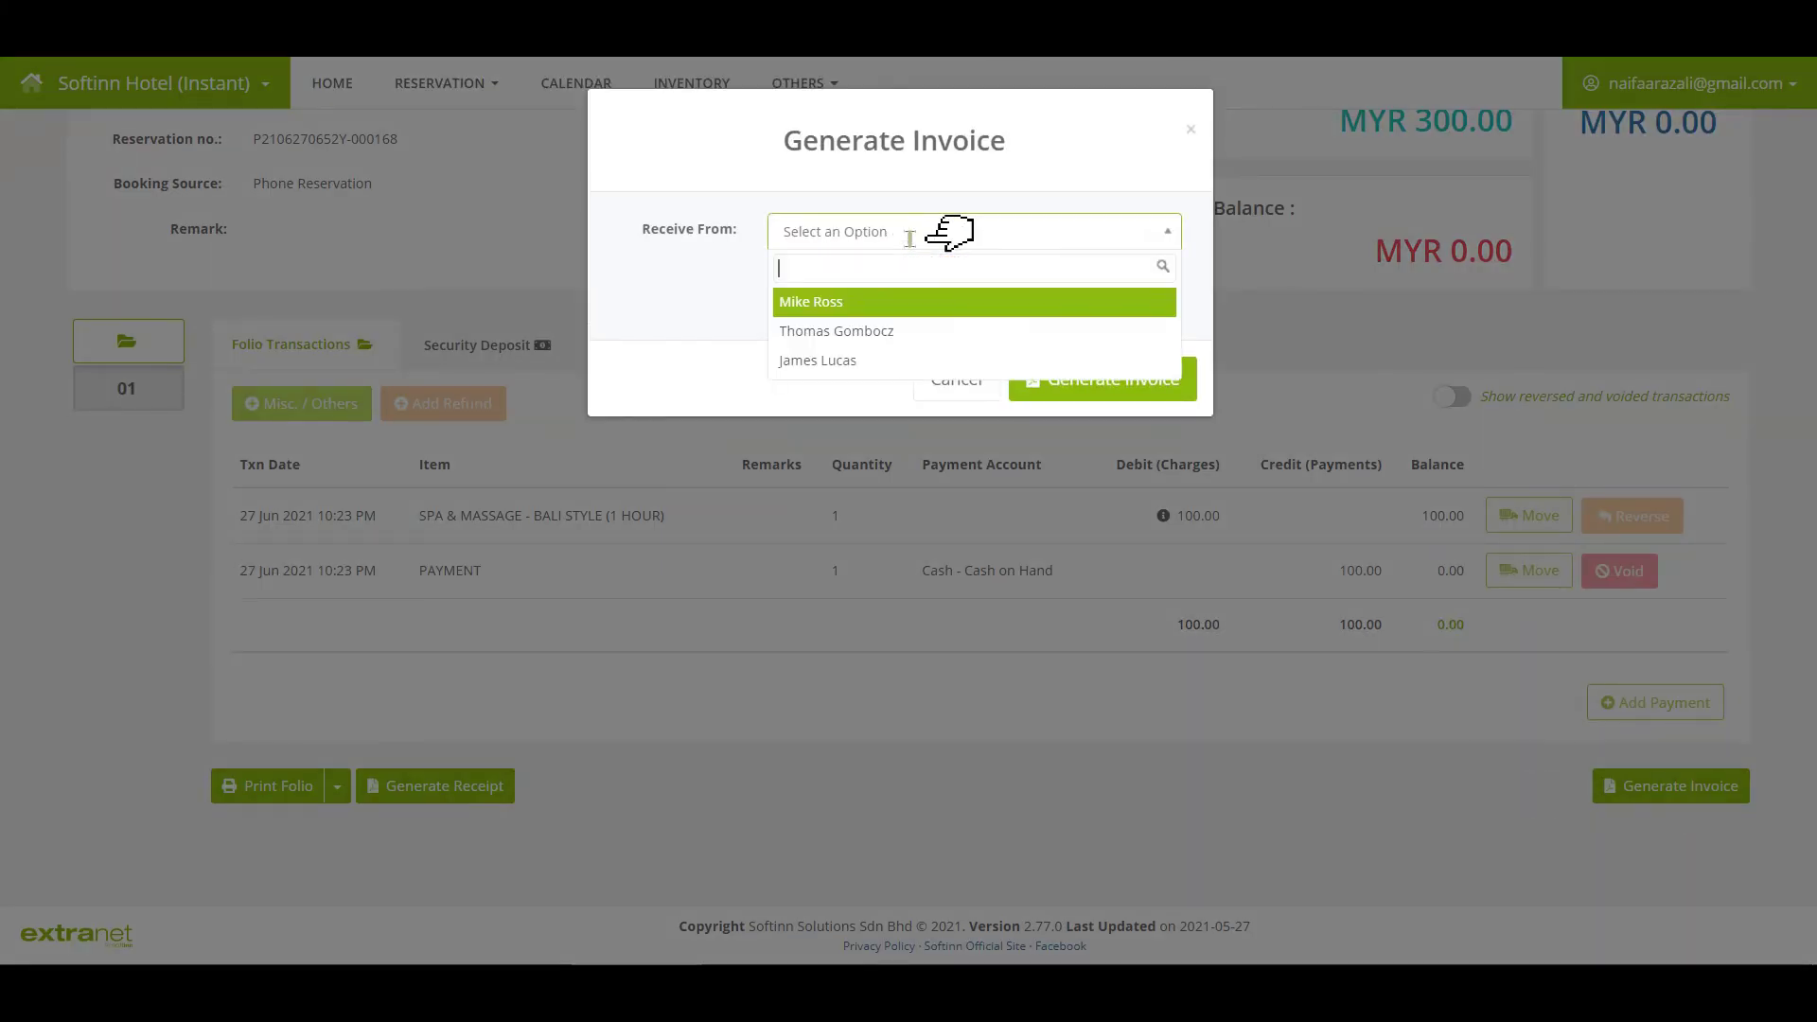
click(659, 305)
click(1088, 374)
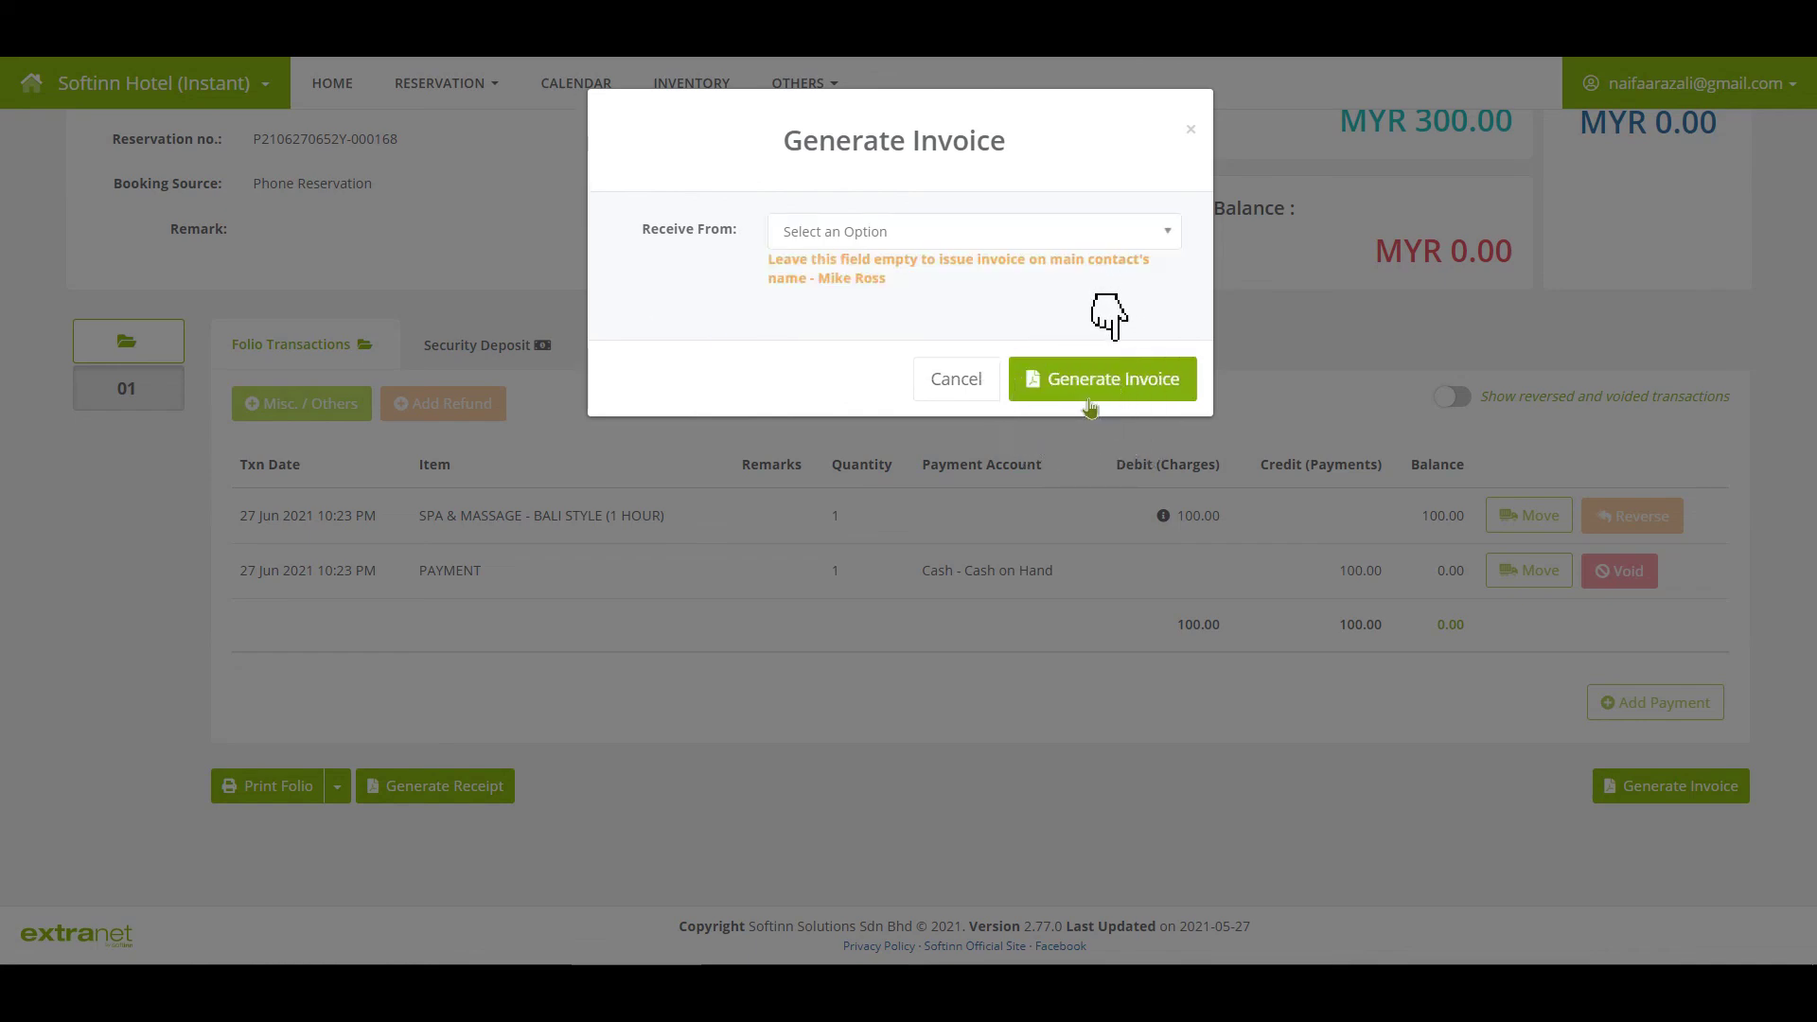
click(1087, 388)
click(840, 631)
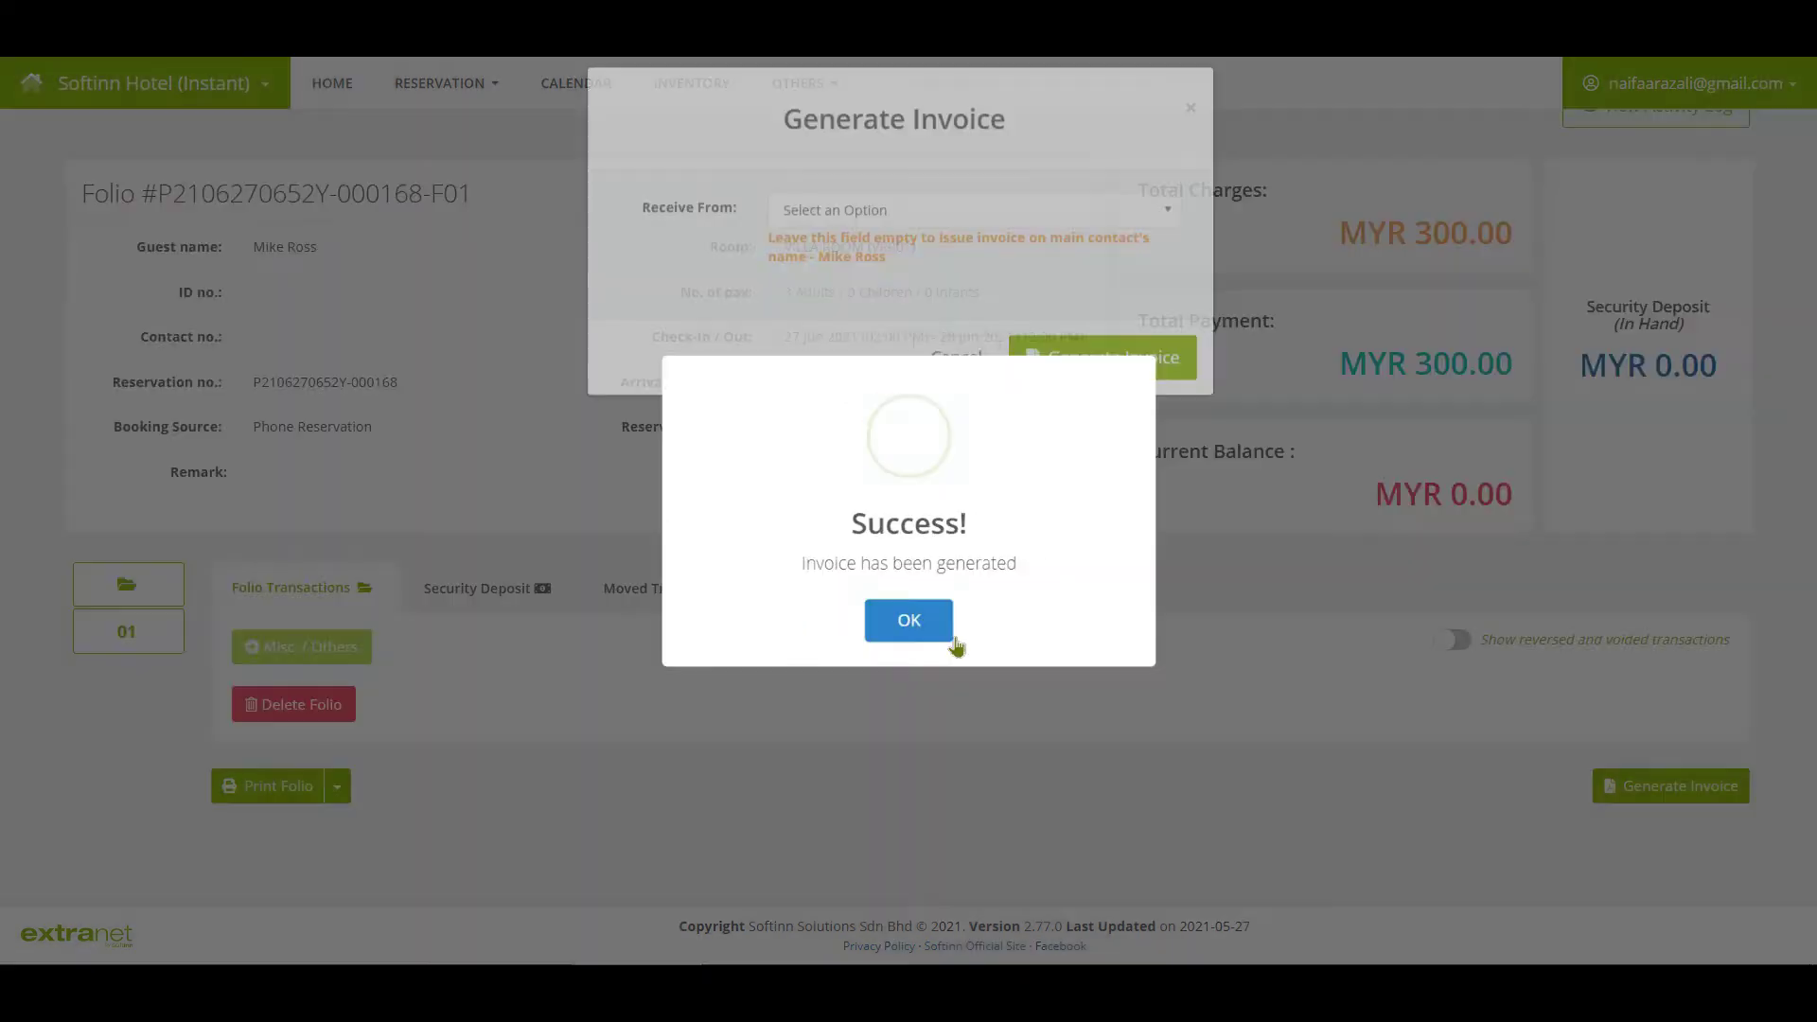